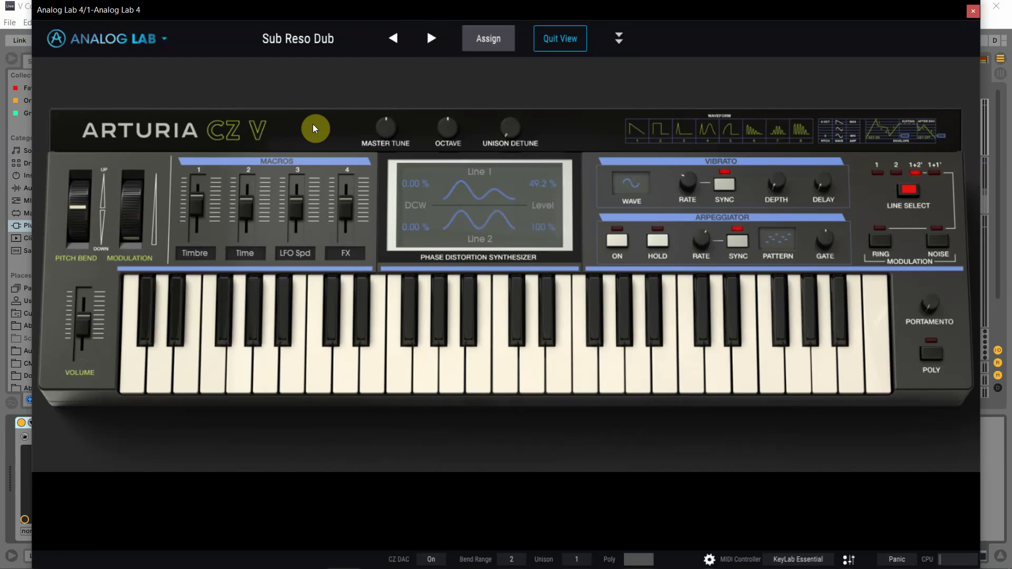
Step forward through the CZ V presets, auditioning Brassison and the preset after it.
{"action": "left_click", "coordinate": [407, 45]}
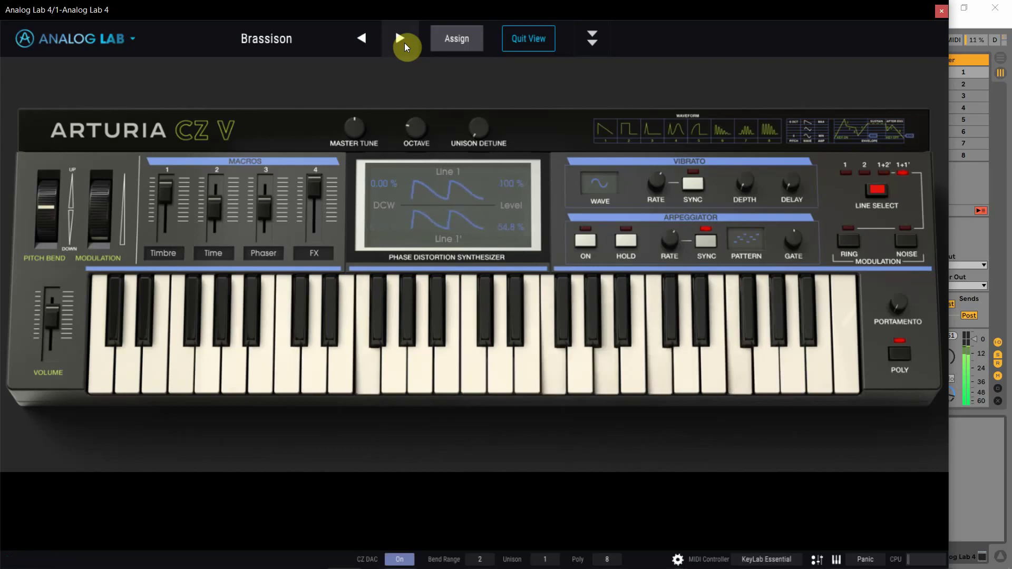
{"action": "left_click", "coordinate": [405, 47]}
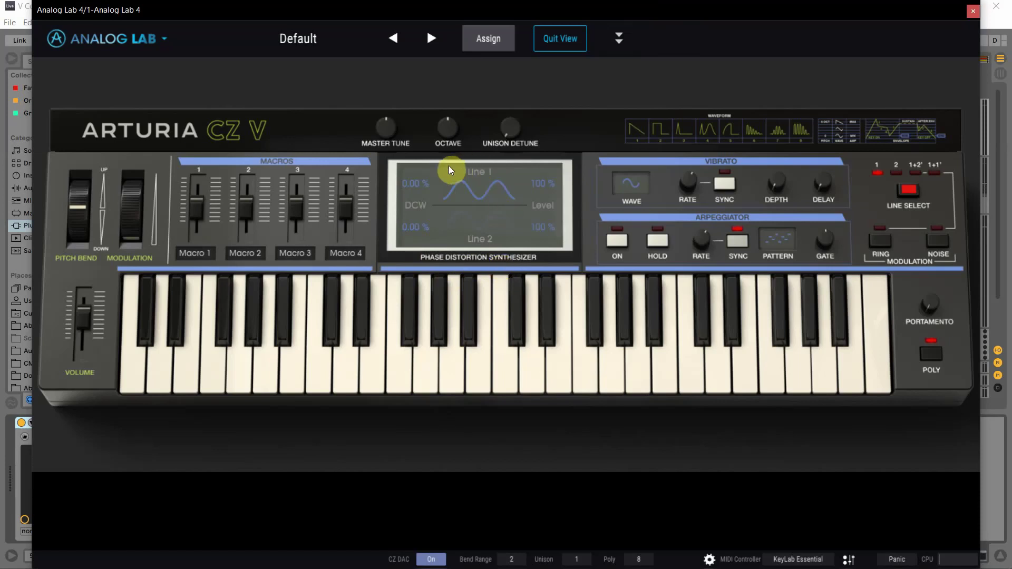
Cycle the Line Select through the available line combinations and return it to line 1.
{"action": "left_click_drag", "start_coordinate": [449, 169], "coordinate": [705, 208]}
{"action": "left_click", "coordinate": [907, 189]}
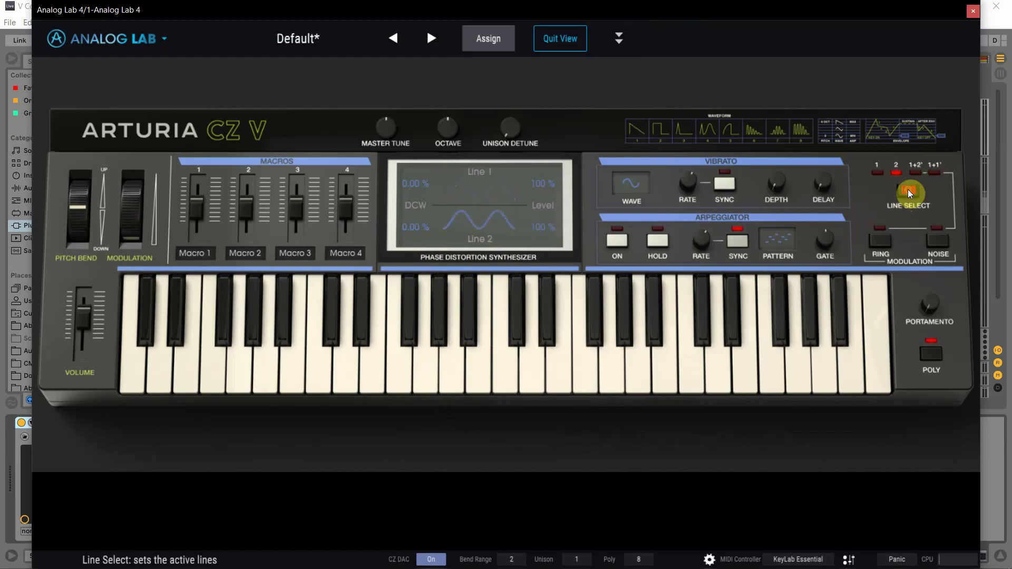
{"action": "left_click", "coordinate": [907, 189]}
{"action": "left_click", "coordinate": [907, 189]}
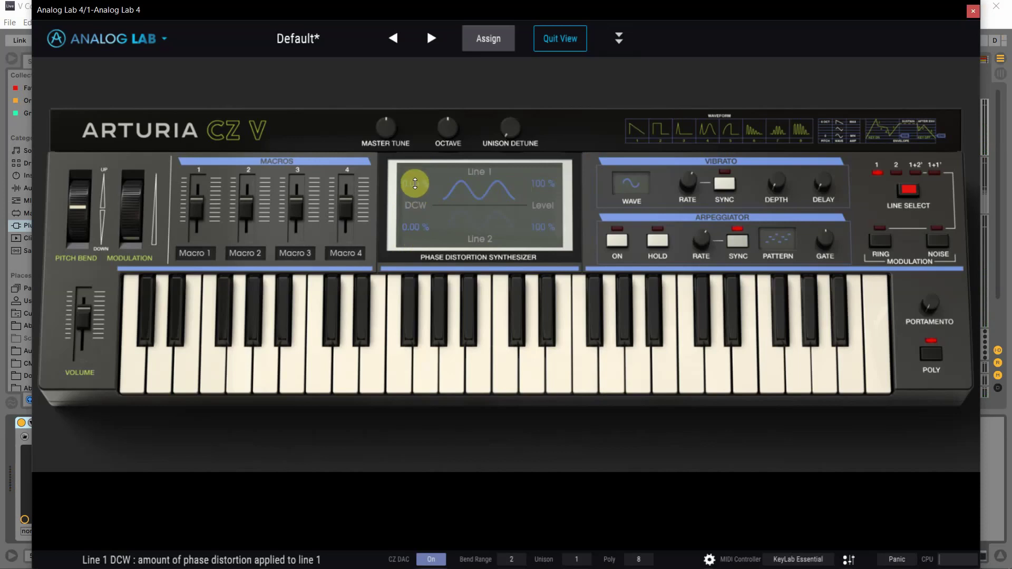
Raise Line 1's DCW to 100% and set its linked waveforms to square in the synthesis editor.
{"action": "mouse_move", "coordinate": [414, 184]}
{"action": "left_mouse_down"}
{"action": "mouse_move", "coordinate": [415, 132]}
{"action": "mouse_move", "coordinate": [416, 174]}
{"action": "left_mouse_up"}
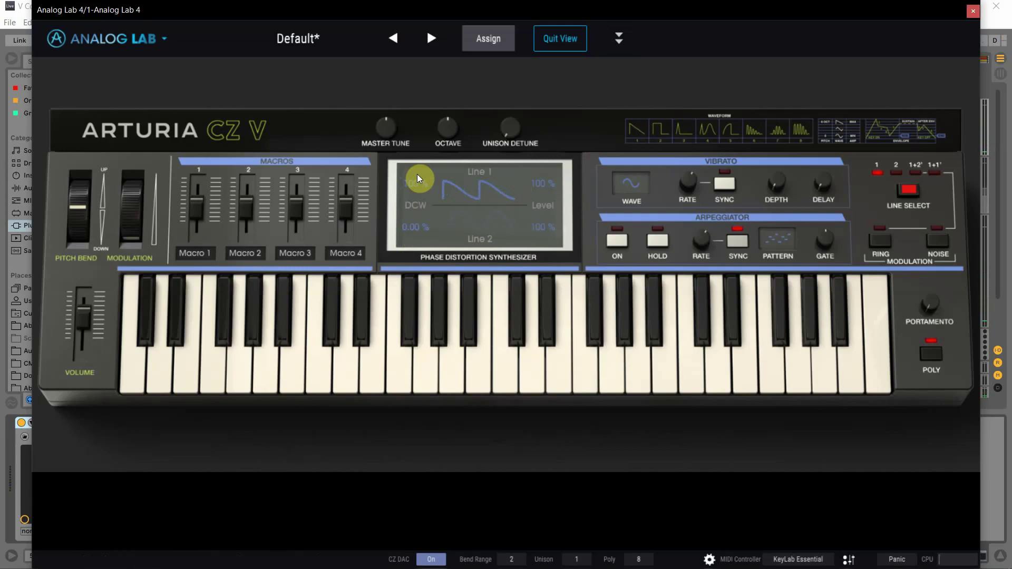
{"action": "left_click", "coordinate": [614, 37]}
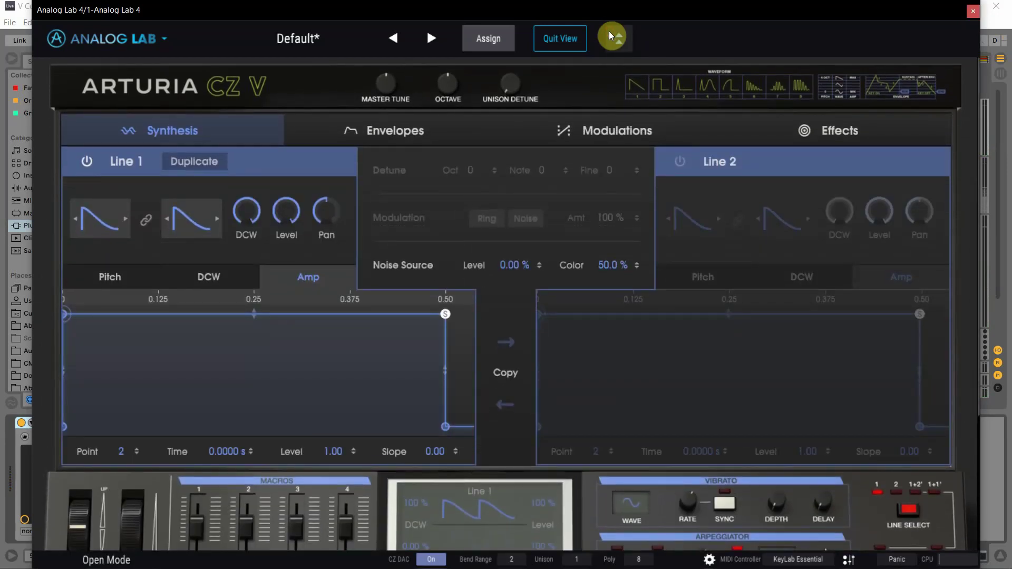
{"action": "left_click", "coordinate": [129, 226]}
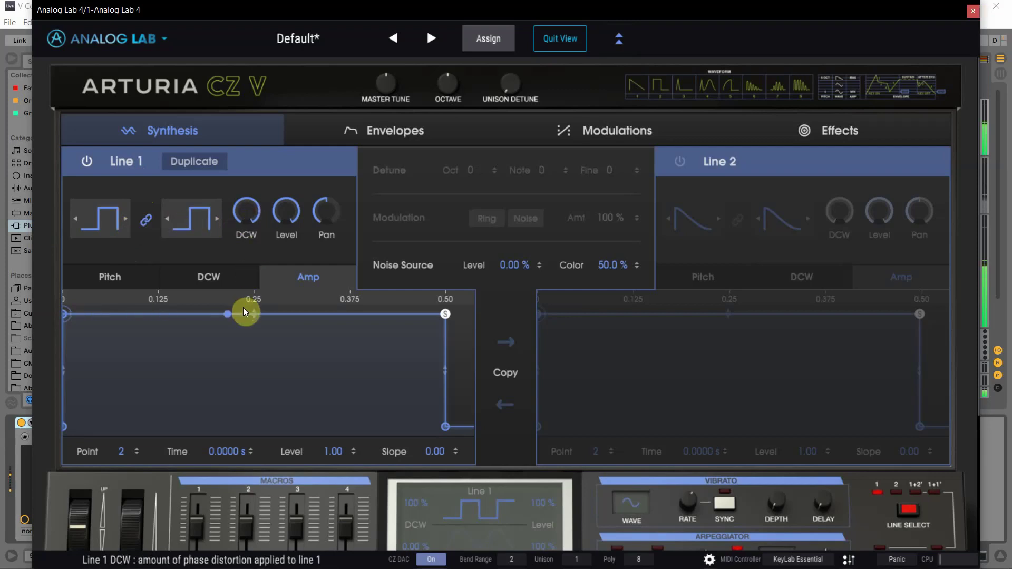
Sweep Line 1's DCW amount down to 0% and bring it back up to about 10.8%.
{"action": "mouse_move", "coordinate": [245, 198]}
{"action": "left_mouse_down"}
{"action": "mouse_move", "coordinate": [245, 237]}
{"action": "mouse_move", "coordinate": [246, 201]}
{"action": "left_mouse_up"}
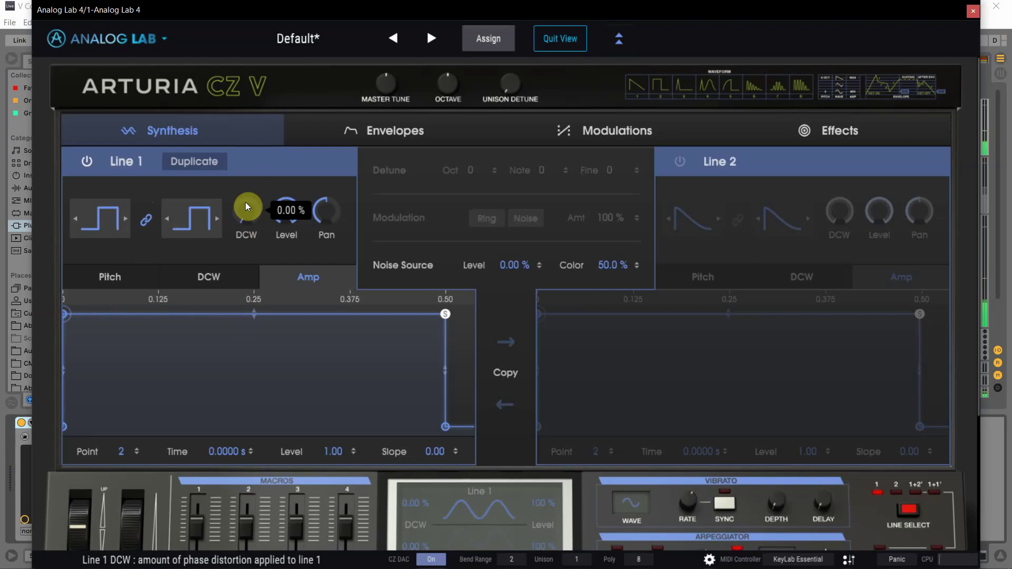
{"action": "scroll", "coordinate": [445, 299], "scroll_direction": "down", "scroll_amount": 3}
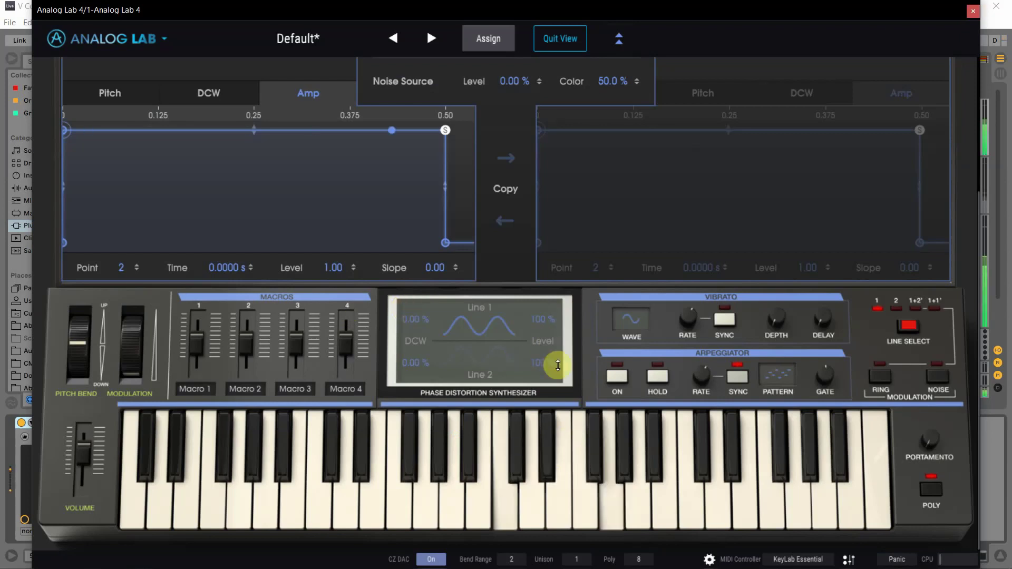
{"action": "mouse_move", "coordinate": [423, 312]}
{"action": "left_mouse_down"}
{"action": "mouse_move", "coordinate": [423, 271]}
{"action": "mouse_move", "coordinate": [422, 312]}
{"action": "left_mouse_up"}
{"action": "scroll", "coordinate": [418, 311], "scroll_direction": "up", "scroll_amount": 3}
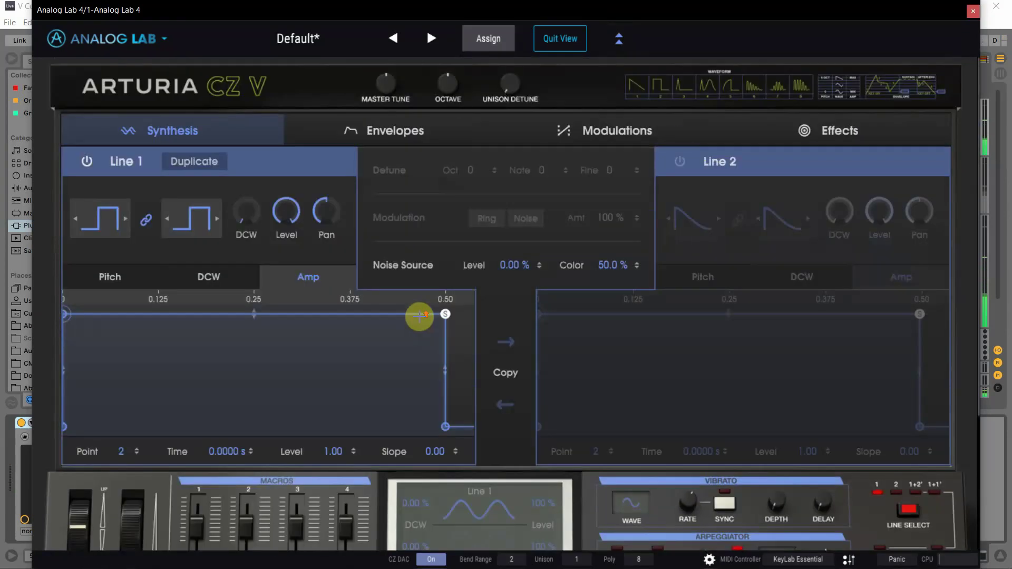
{"action": "mouse_move", "coordinate": [243, 209]}
{"action": "left_mouse_down"}
{"action": "mouse_move", "coordinate": [244, 157]}
{"action": "mouse_move", "coordinate": [242, 216]}
{"action": "left_mouse_up"}
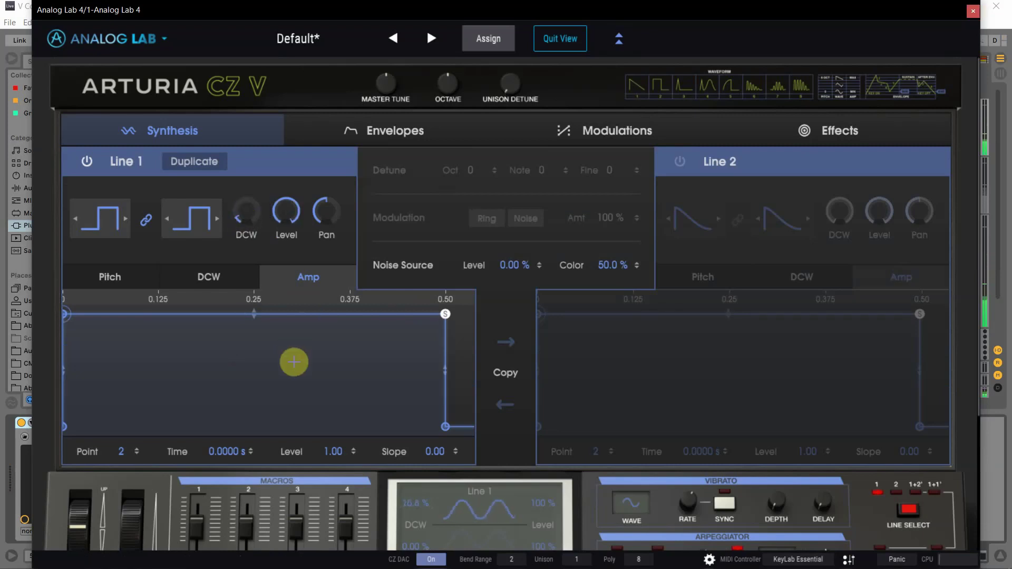
Shape Line 1's DCW envelope to start at level 1.00 and fall to 0.00 at about 0.385 s.
{"action": "left_click", "coordinate": [214, 286]}
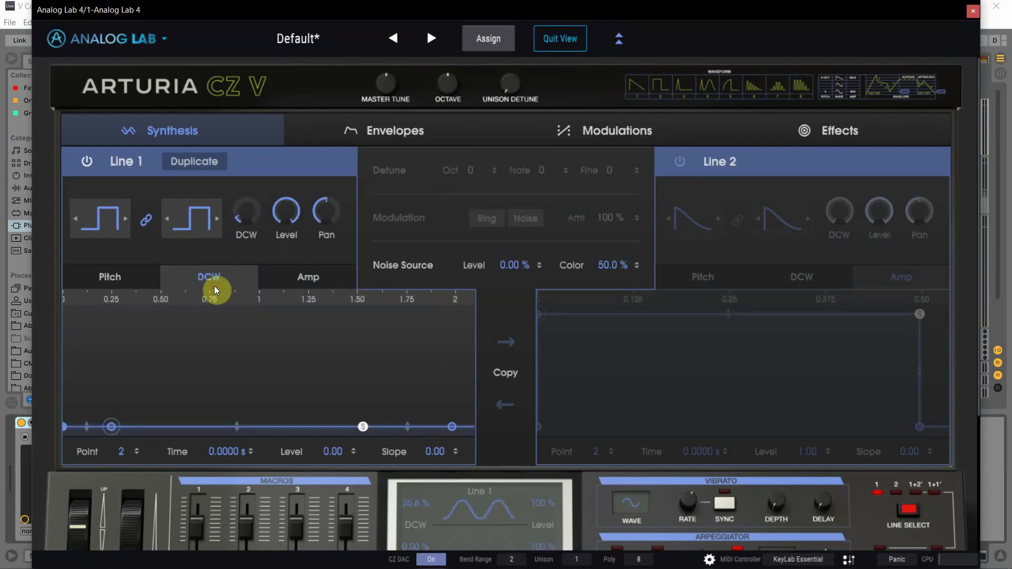
{"action": "left_click_drag", "start_coordinate": [111, 426], "coordinate": [63, 315]}
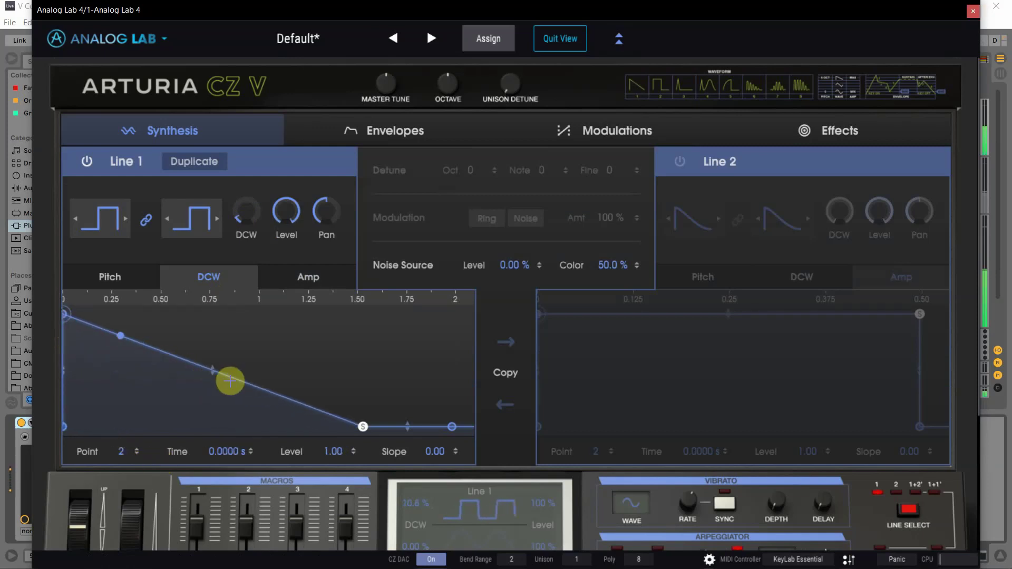
{"action": "left_click_drag", "start_coordinate": [228, 379], "coordinate": [139, 428]}
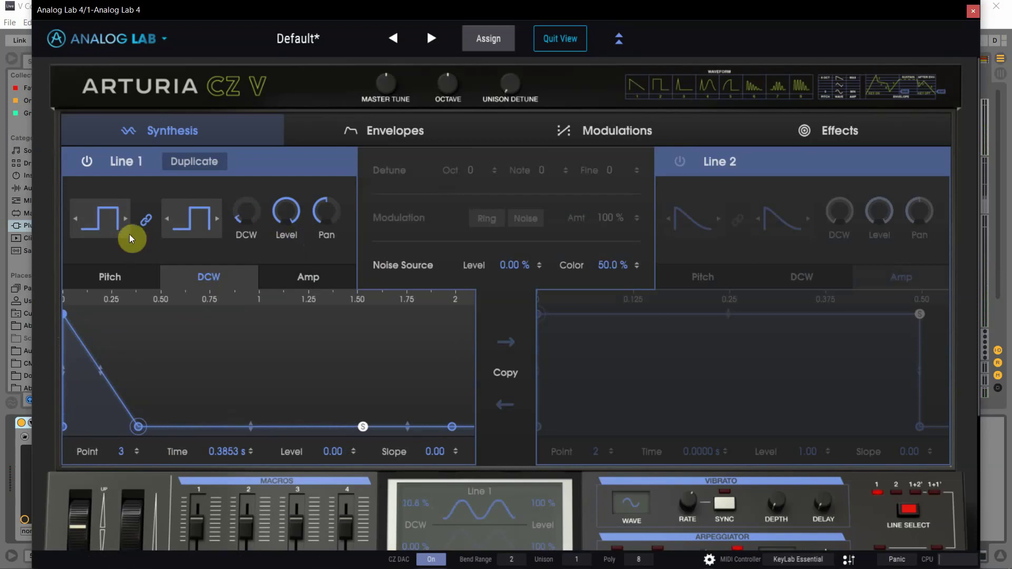
Set Line 1's second waveform to double sine, independent of the first, and enable Line 2.
{"action": "left_click", "coordinate": [216, 225]}
{"action": "left_click", "coordinate": [216, 226]}
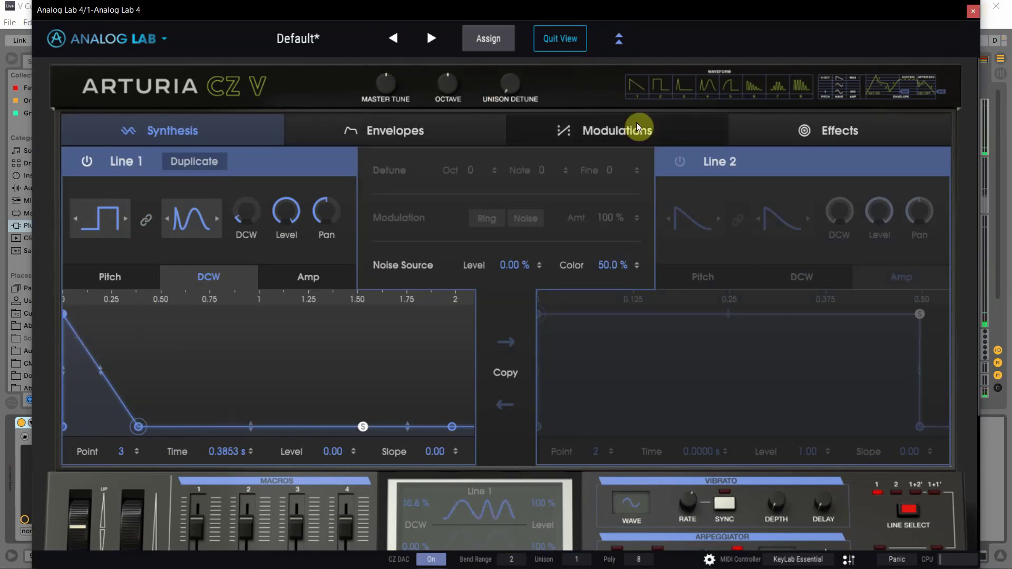
{"action": "left_click", "coordinate": [678, 167]}
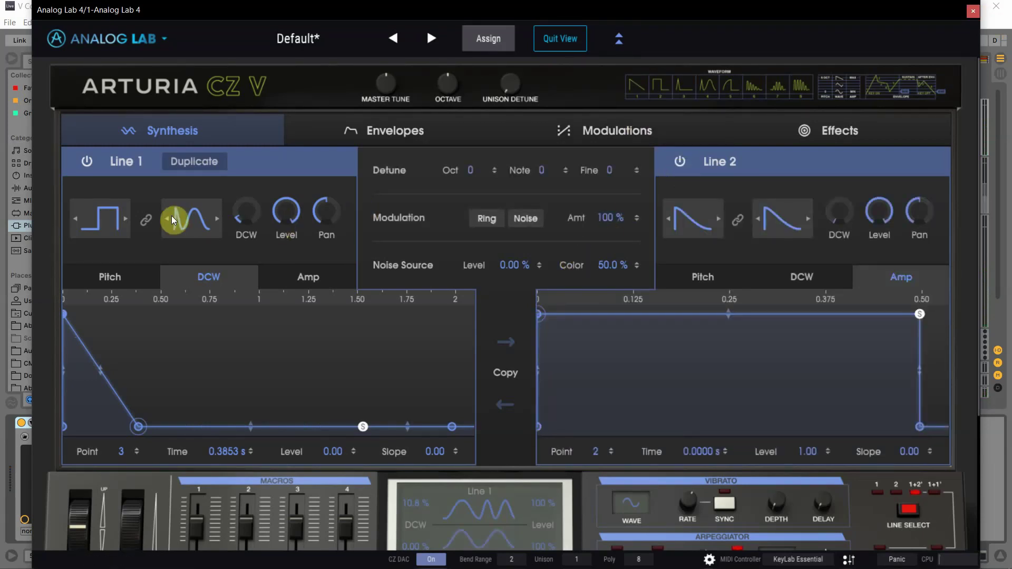
Copy Line 1's DCW envelope to Line 2's Amp envelope and reshape it to rise from about 0.40 s to full level at about 0.72 s.
{"action": "left_click", "coordinate": [506, 345]}
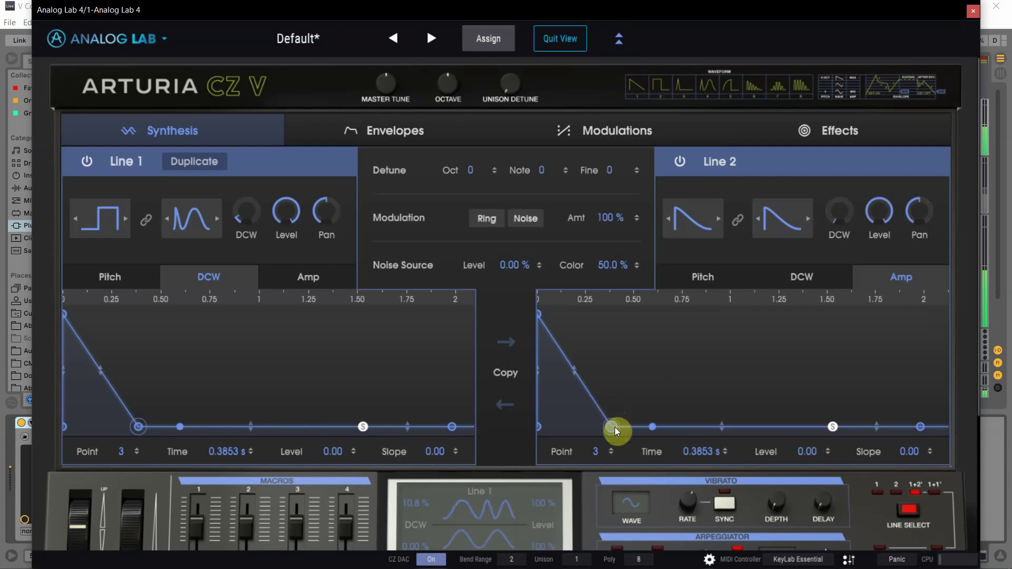
{"action": "left_click_drag", "start_coordinate": [612, 428], "coordinate": [677, 301]}
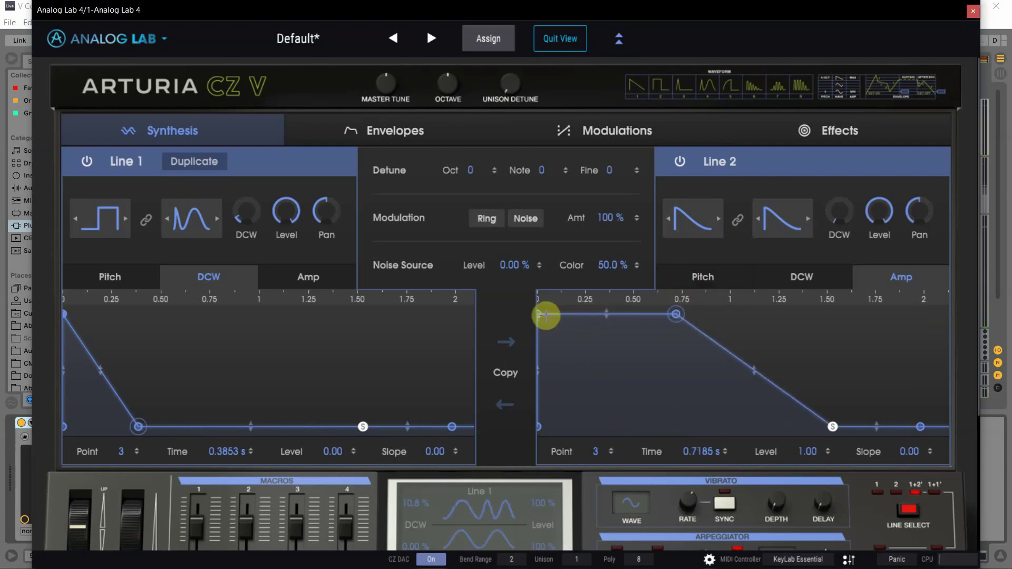
{"action": "left_click_drag", "start_coordinate": [545, 315], "coordinate": [621, 459]}
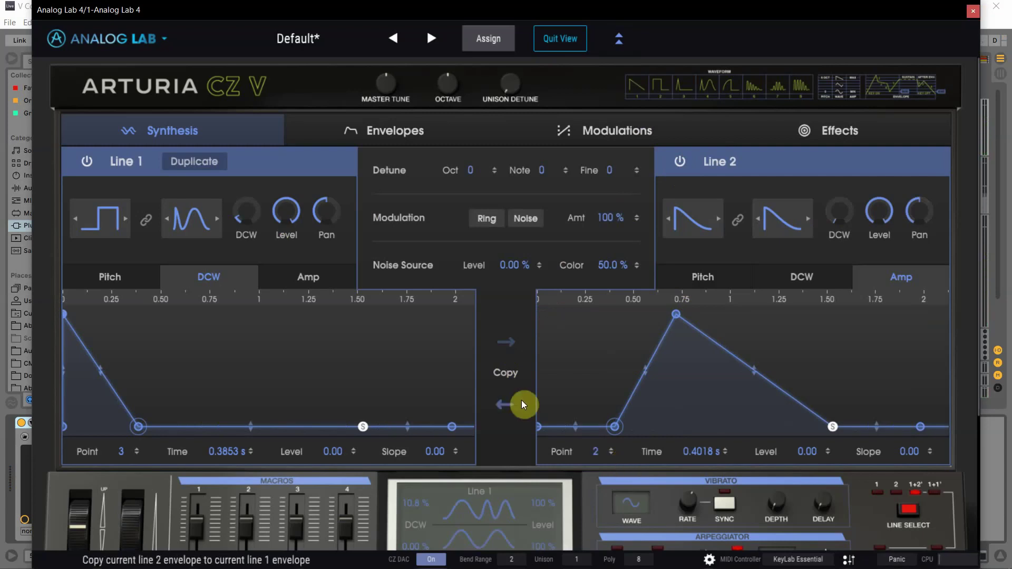
Review the CZ V envelope editor, modulation matrix, macro sliders and effects slots.
{"action": "left_click", "coordinate": [369, 129]}
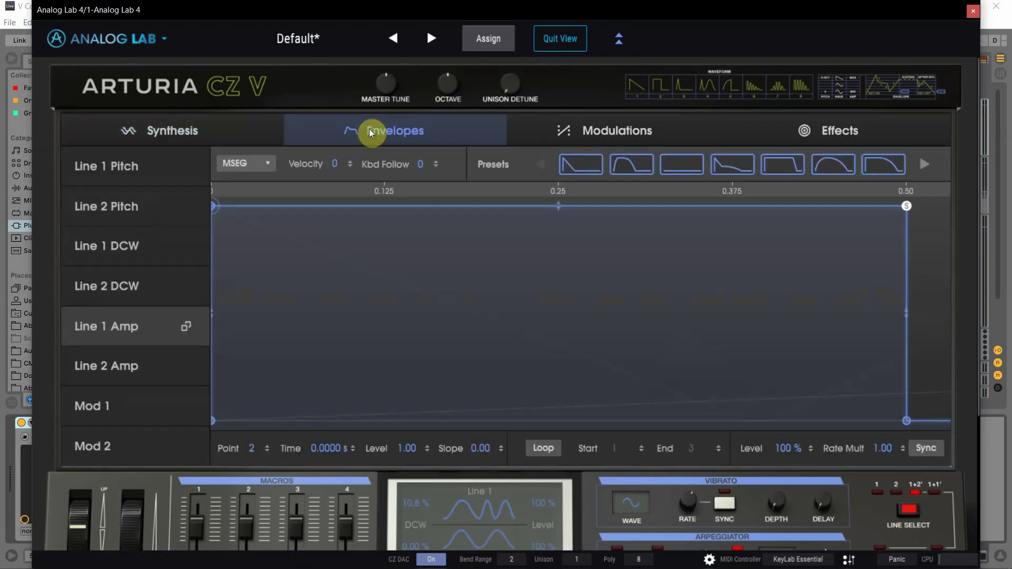
{"action": "left_click", "coordinate": [583, 132]}
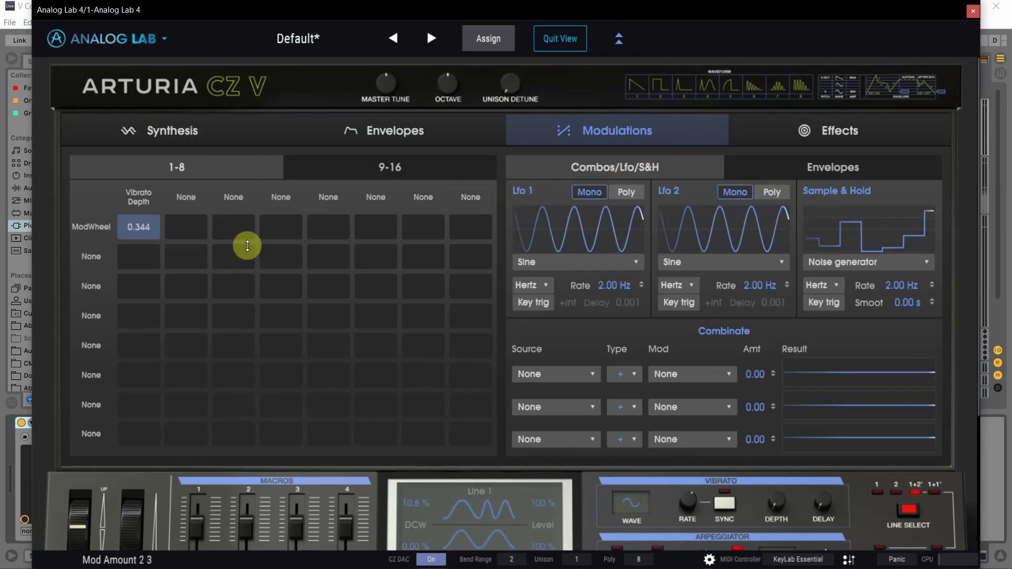
{"action": "scroll", "coordinate": [124, 272], "scroll_direction": "down", "scroll_amount": 4}
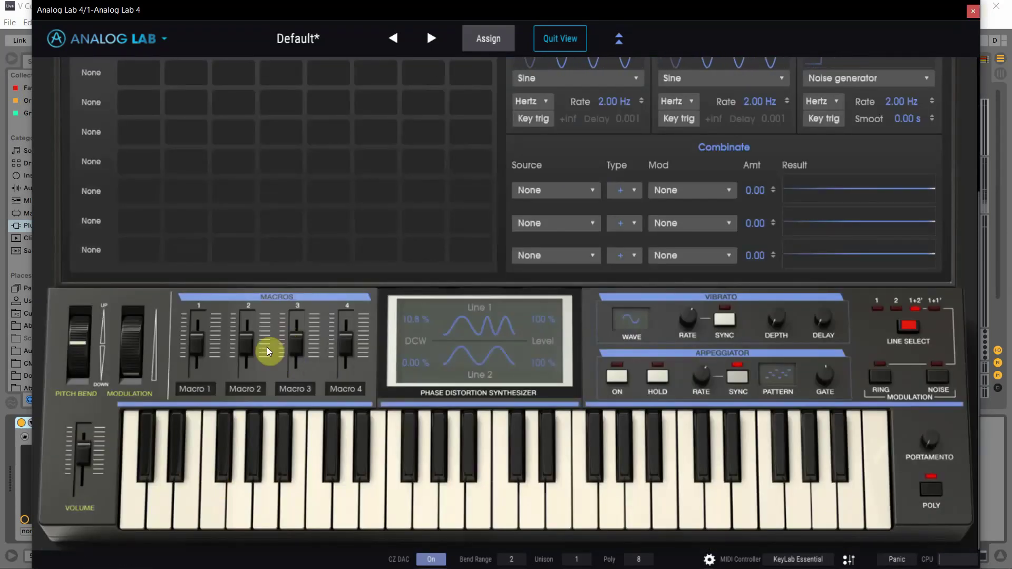
{"action": "scroll", "coordinate": [391, 343], "scroll_direction": "up", "scroll_amount": 4}
{"action": "left_click", "coordinate": [776, 125]}
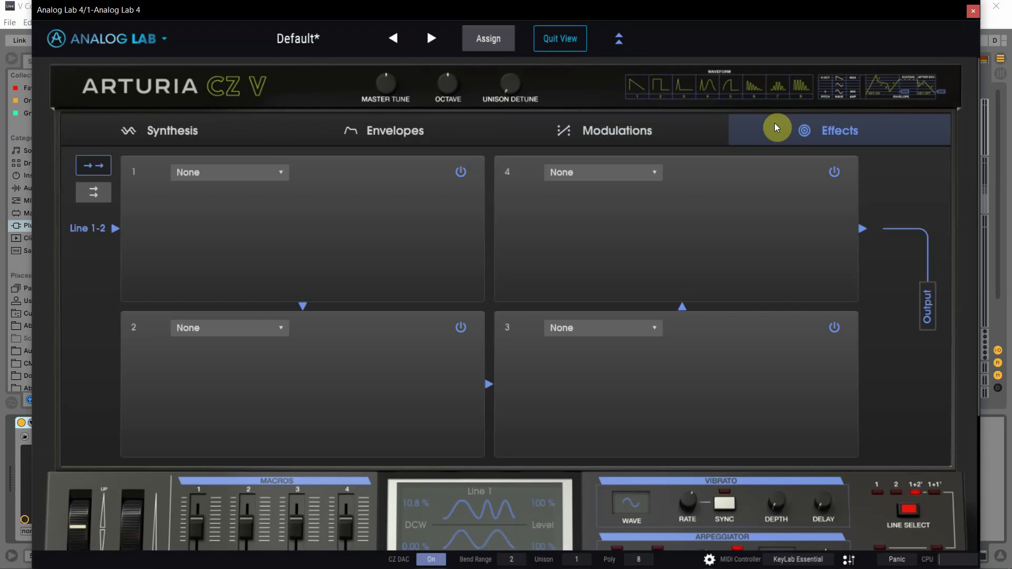
{"action": "scroll", "coordinate": [428, 182], "scroll_direction": "down", "scroll_amount": 3}
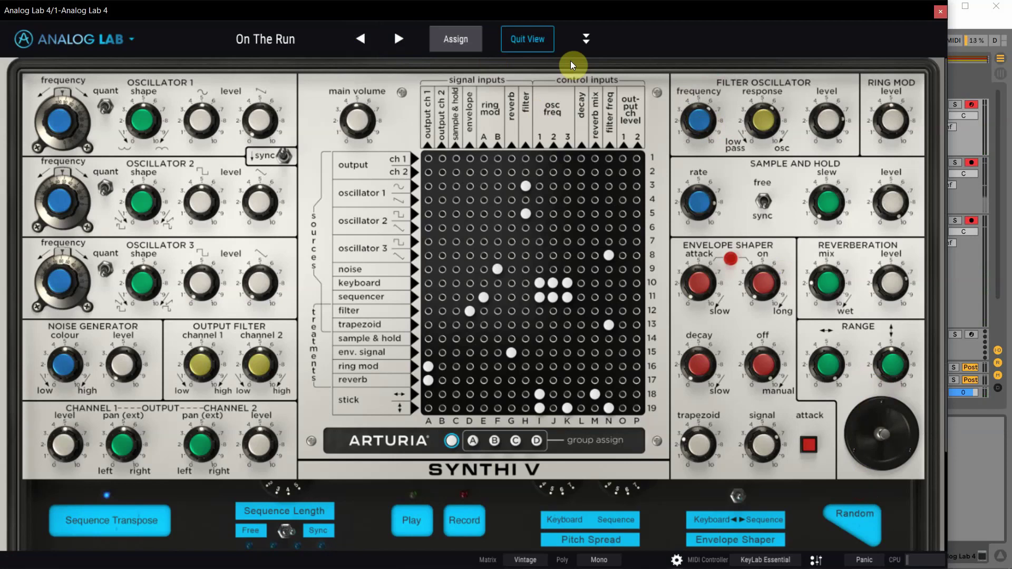
Adjust the filter oscillator frequency in the Synthi V patch On The Run and load the Nova preset.
{"action": "mouse_move", "coordinate": [693, 107]}
{"action": "left_mouse_down"}
{"action": "mouse_move", "coordinate": [694, 141]}
{"action": "mouse_move", "coordinate": [693, 113]}
{"action": "left_mouse_up"}
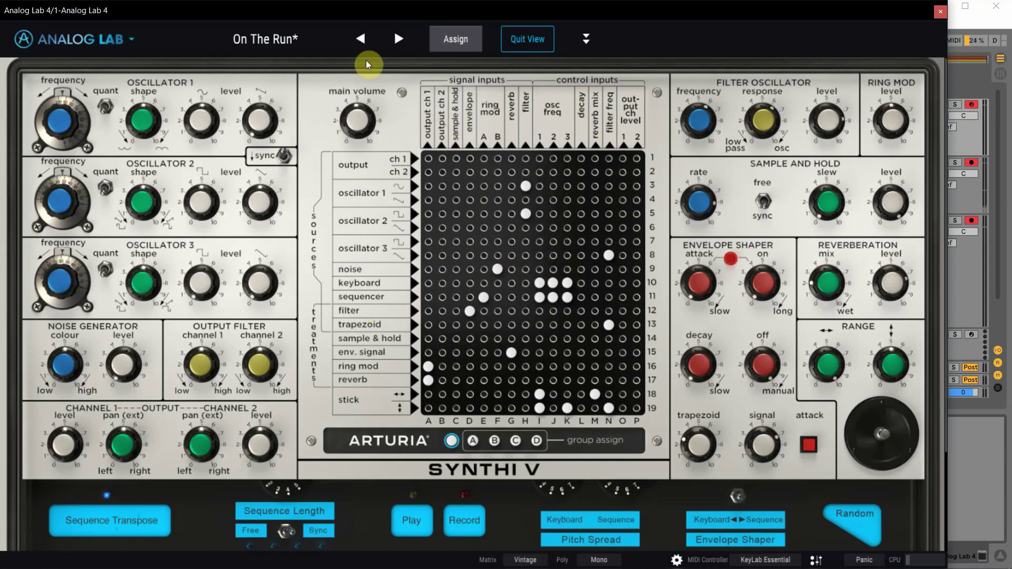
{"action": "left_click", "coordinate": [384, 37]}
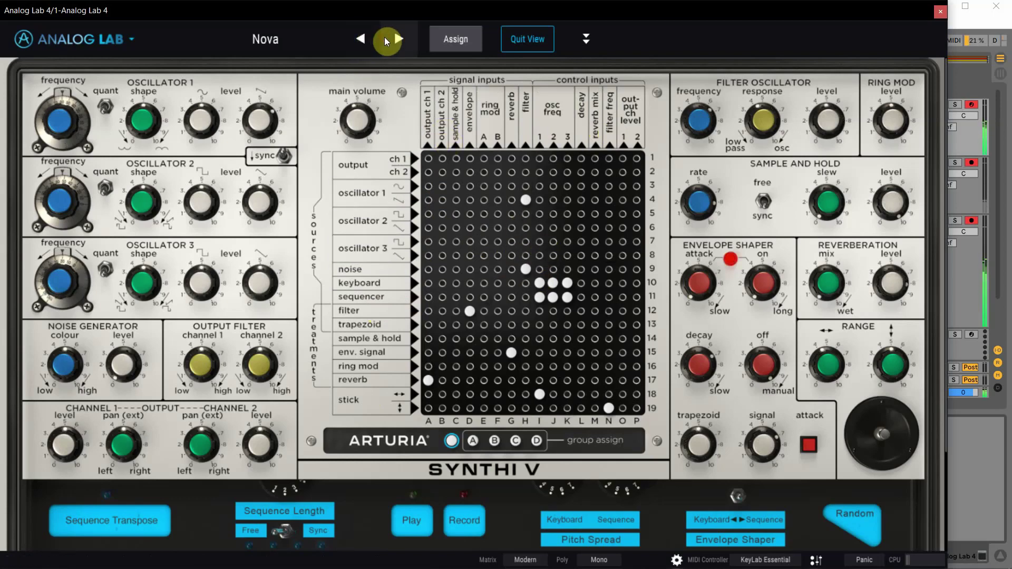
Add matrix pins routing the trapezoid, oscillator 3 square, both oscillator 2 outputs and oscillator 1 sine to oscillator 1 frequency.
{"action": "left_click", "coordinate": [540, 325]}
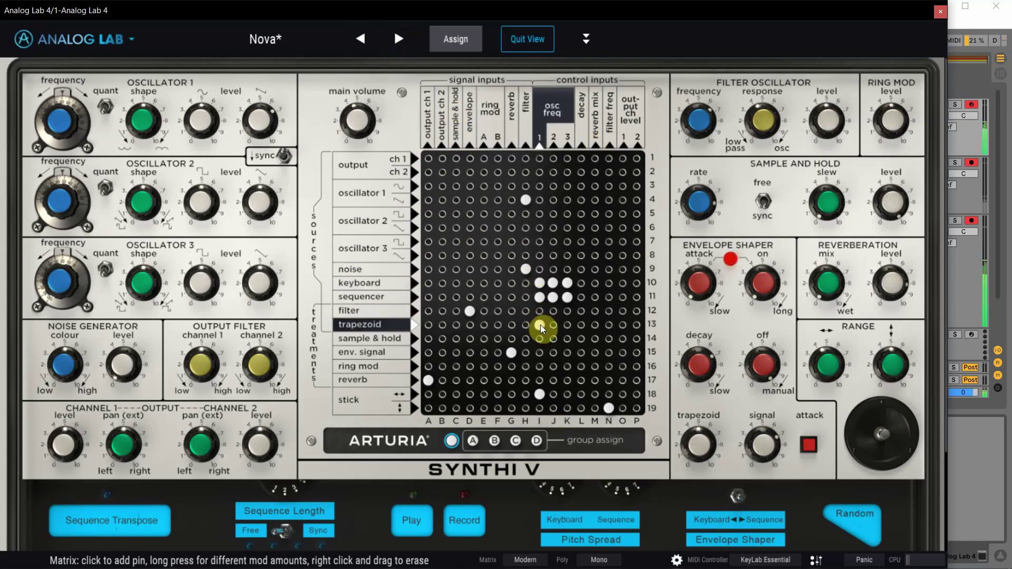
{"action": "left_click", "coordinate": [540, 240]}
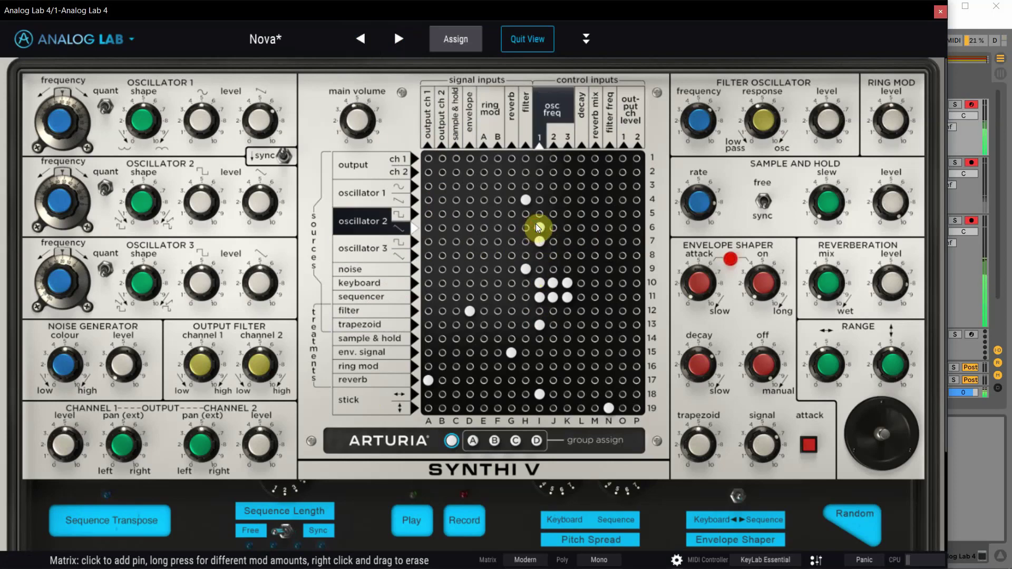
{"action": "left_click", "coordinate": [536, 225]}
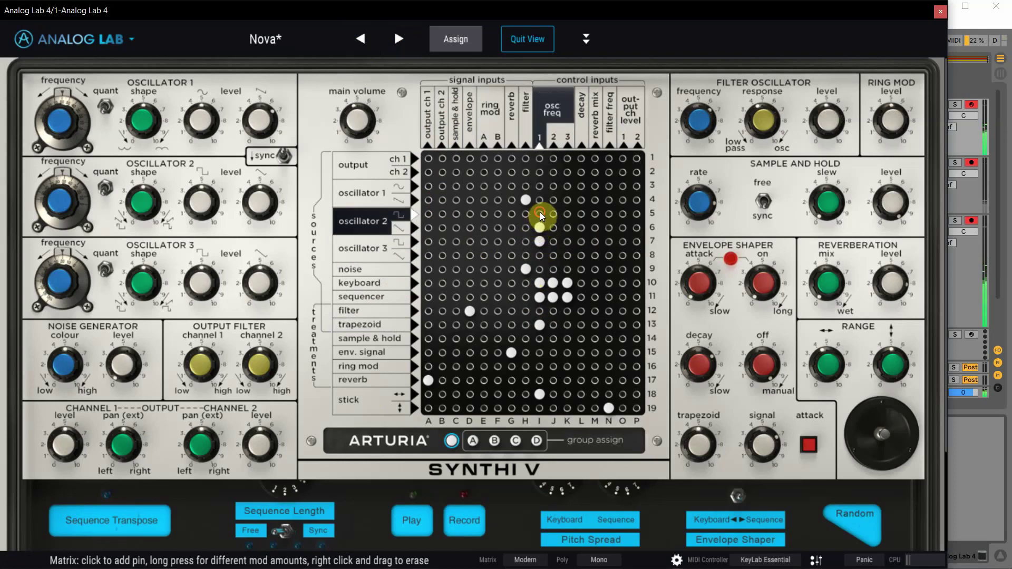
{"action": "left_click", "coordinate": [540, 212]}
{"action": "left_click", "coordinate": [541, 187]}
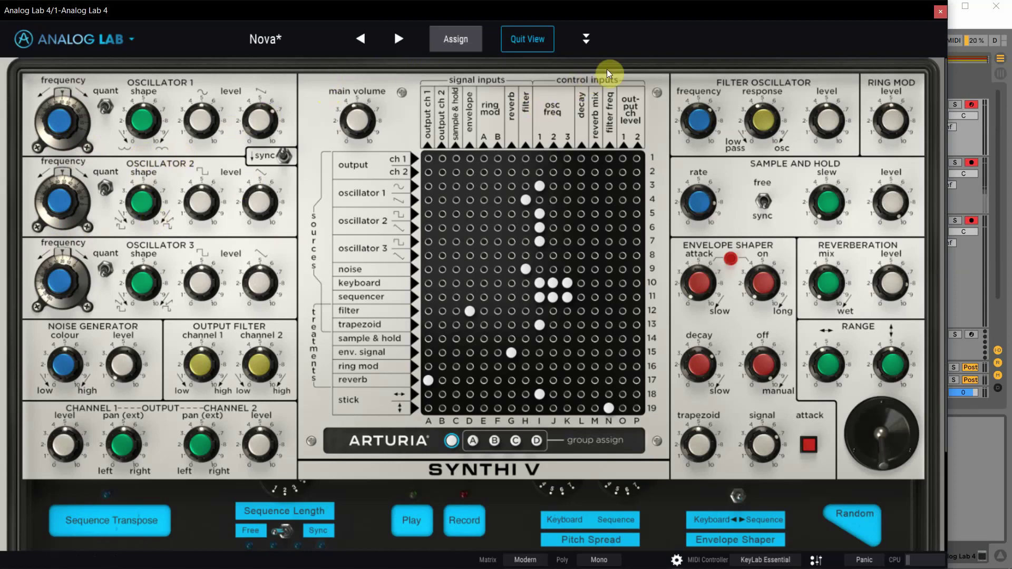
Browse the Synthi V presets, auditioning Early Spring and Lead of War before loading Calm Walk.
{"action": "left_click", "coordinate": [361, 40]}
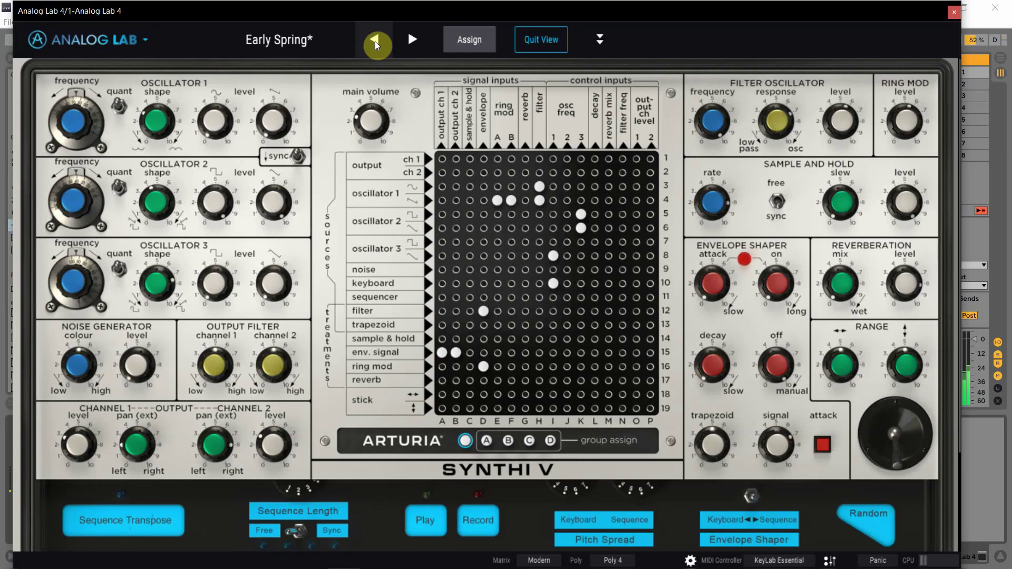
{"action": "left_click", "coordinate": [410, 40]}
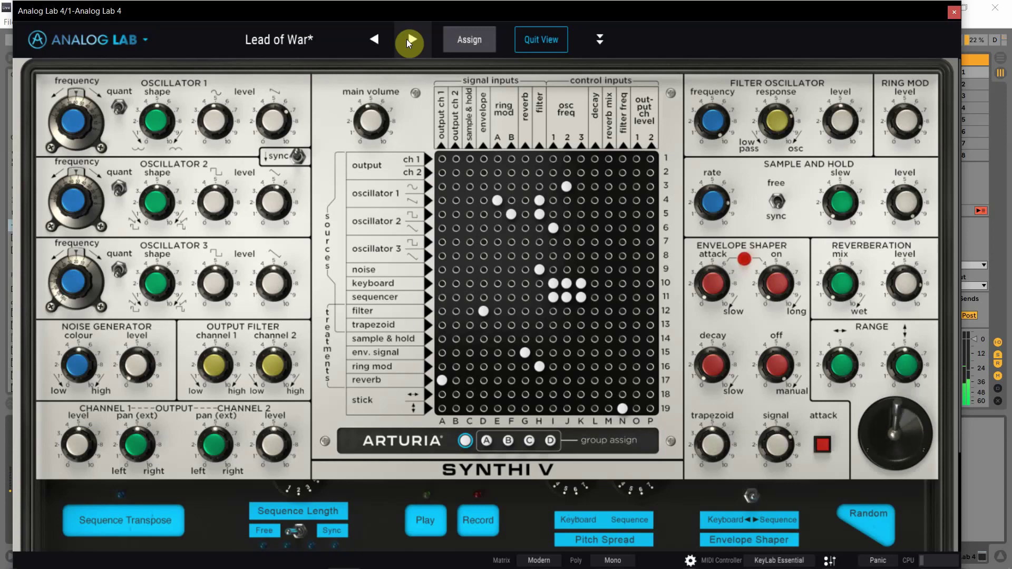
{"action": "left_click", "coordinate": [408, 40]}
Adjust the filter response and cutoff frequency in Calm Walk and switch to the Berzerk Robot Birds preset.
{"action": "left_click_drag", "start_coordinate": [763, 118], "coordinate": [774, 116]}
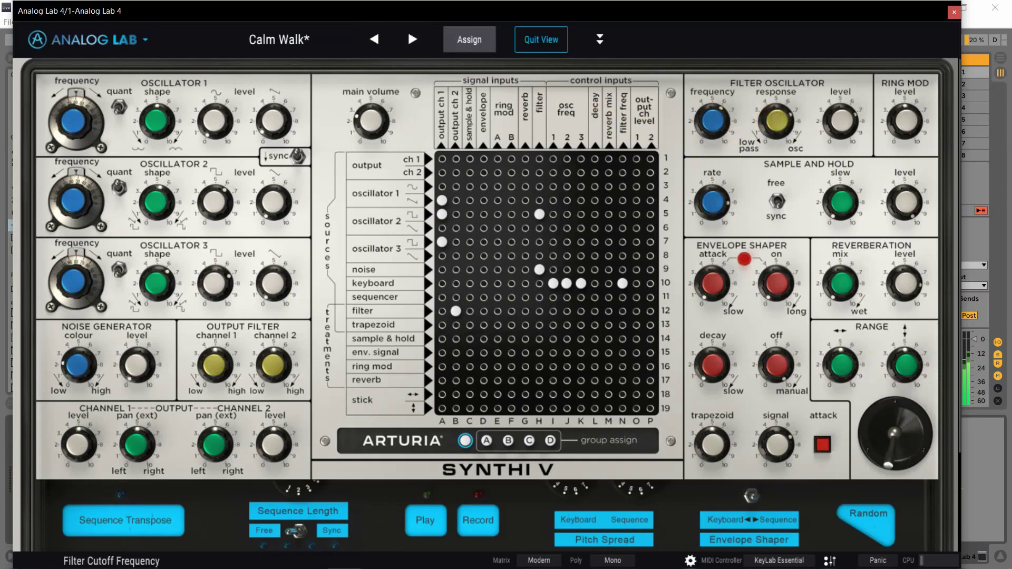
{"action": "mouse_move", "coordinate": [712, 121]}
{"action": "left_mouse_down"}
{"action": "mouse_move", "coordinate": [712, 134]}
{"action": "mouse_move", "coordinate": [712, 103]}
{"action": "left_mouse_up"}
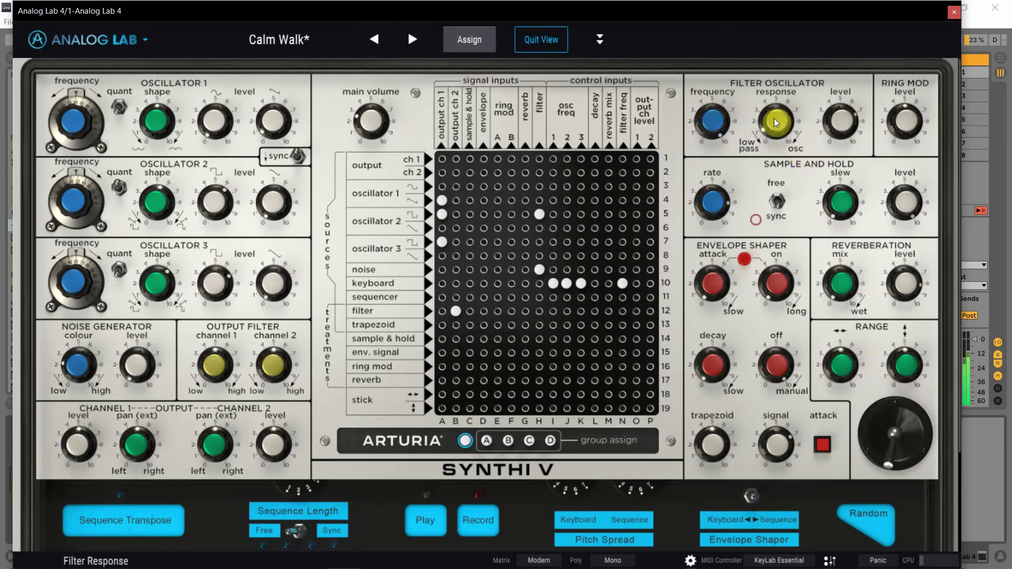
{"action": "left_click", "coordinate": [374, 39]}
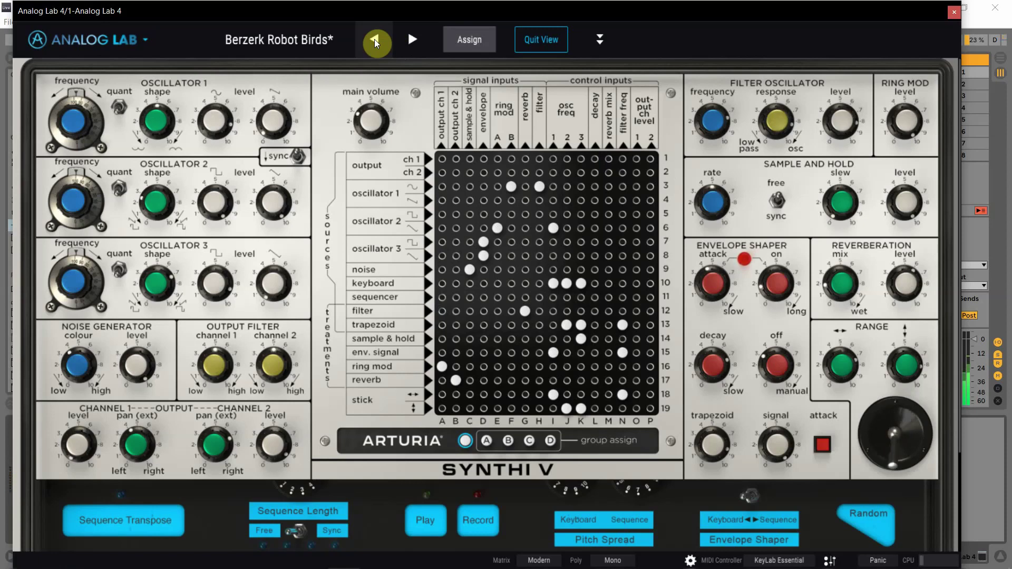
Switch from Berzerk Robot Birds to the Mower preset, move its joystick, and open the joystick modulation settings.
{"action": "left_click", "coordinate": [404, 49]}
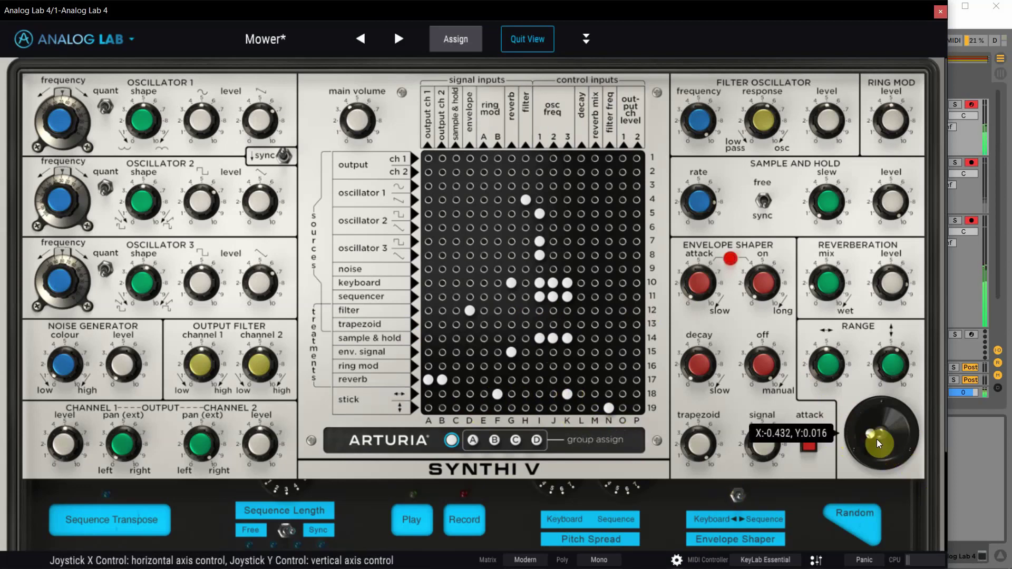
{"action": "mouse_move", "coordinate": [877, 442]}
{"action": "left_mouse_down"}
{"action": "mouse_move", "coordinate": [900, 435]}
{"action": "mouse_move", "coordinate": [905, 416]}
{"action": "mouse_move", "coordinate": [870, 460]}
{"action": "mouse_move", "coordinate": [900, 500]}
{"action": "mouse_move", "coordinate": [960, 409]}
{"action": "mouse_move", "coordinate": [888, 338]}
{"action": "mouse_move", "coordinate": [841, 389]}
{"action": "mouse_move", "coordinate": [852, 440]}
{"action": "mouse_move", "coordinate": [891, 442]}
{"action": "left_mouse_up"}
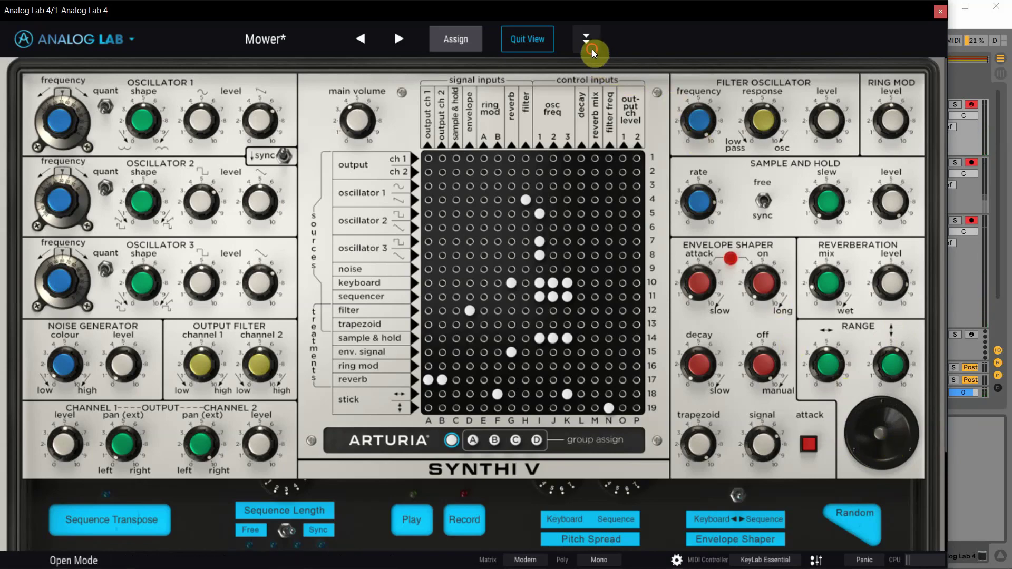
{"action": "left_click", "coordinate": [592, 49]}
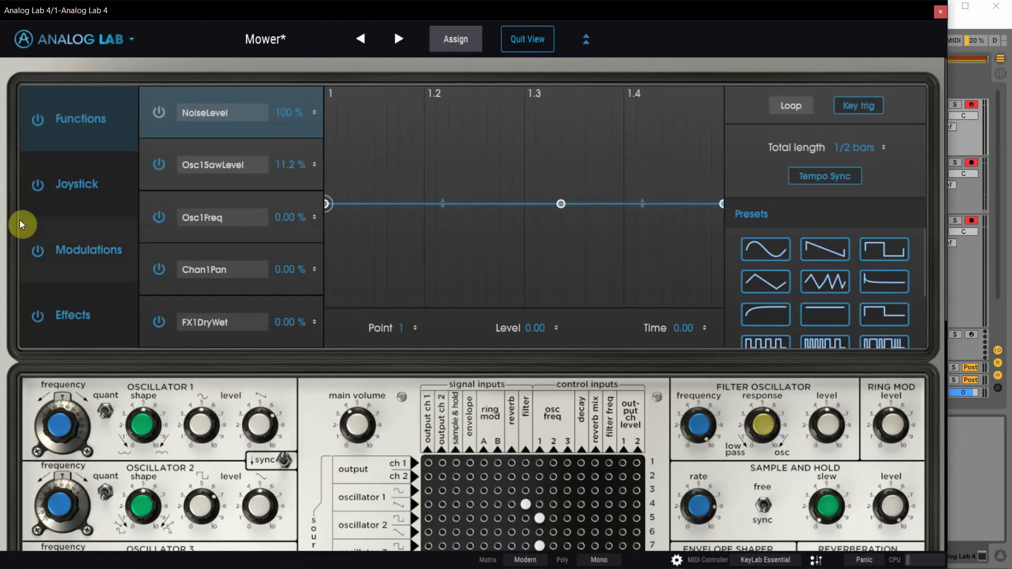
{"action": "left_click", "coordinate": [48, 191]}
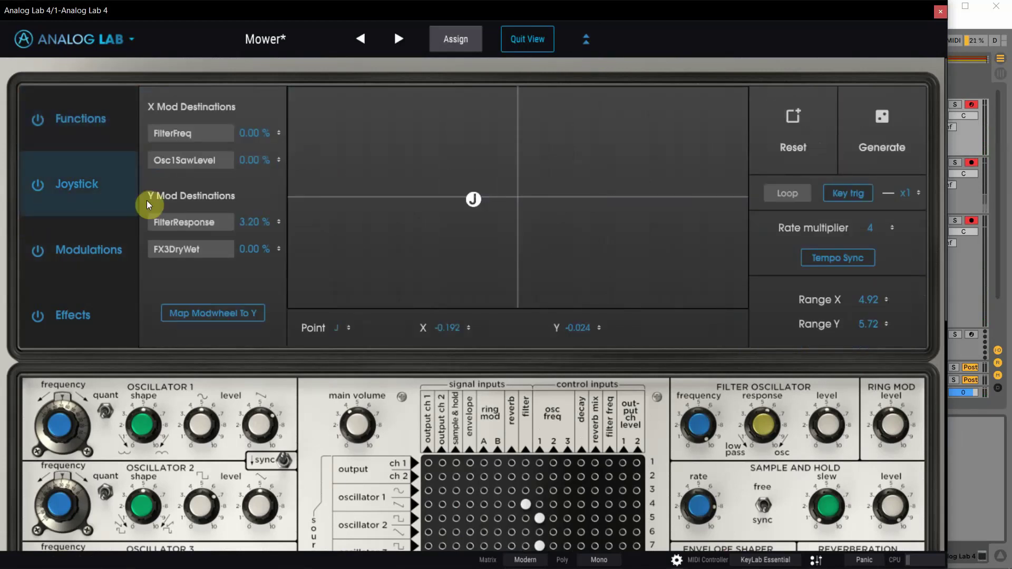
Plot a seven-point modulation path on the joystick pad of the Mower patch.
{"action": "left_click", "coordinate": [433, 241]}
{"action": "left_click", "coordinate": [473, 252]}
{"action": "left_click_drag", "start_coordinate": [473, 252], "coordinate": [620, 255]}
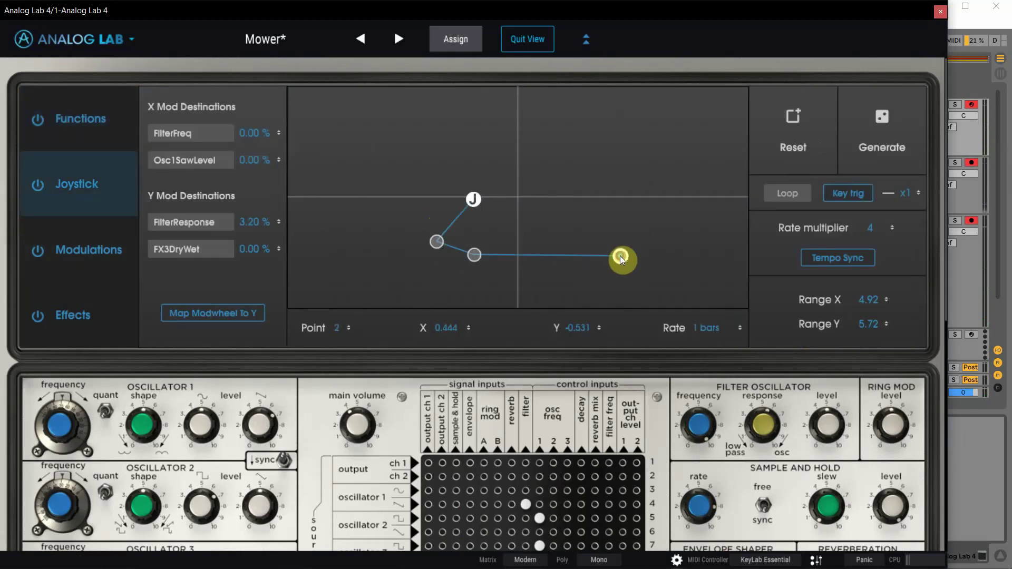
{"action": "left_click", "coordinate": [620, 256]}
{"action": "left_click", "coordinate": [598, 139]}
{"action": "left_click", "coordinate": [552, 188]}
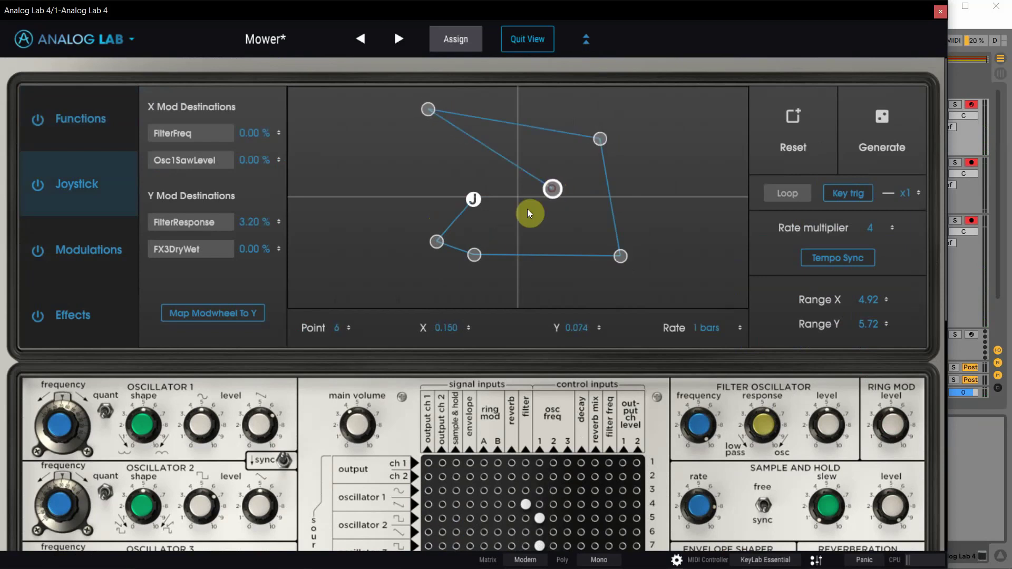
{"action": "left_click", "coordinate": [517, 218]}
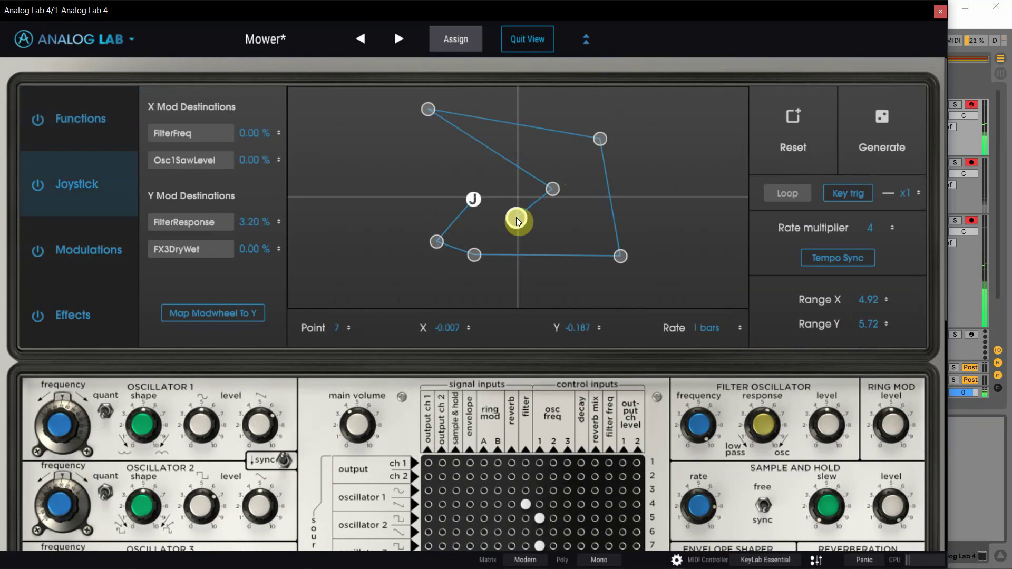
Generate four random joystick paths in succession and view the Modulations and Effects sections.
{"action": "left_click", "coordinate": [884, 123]}
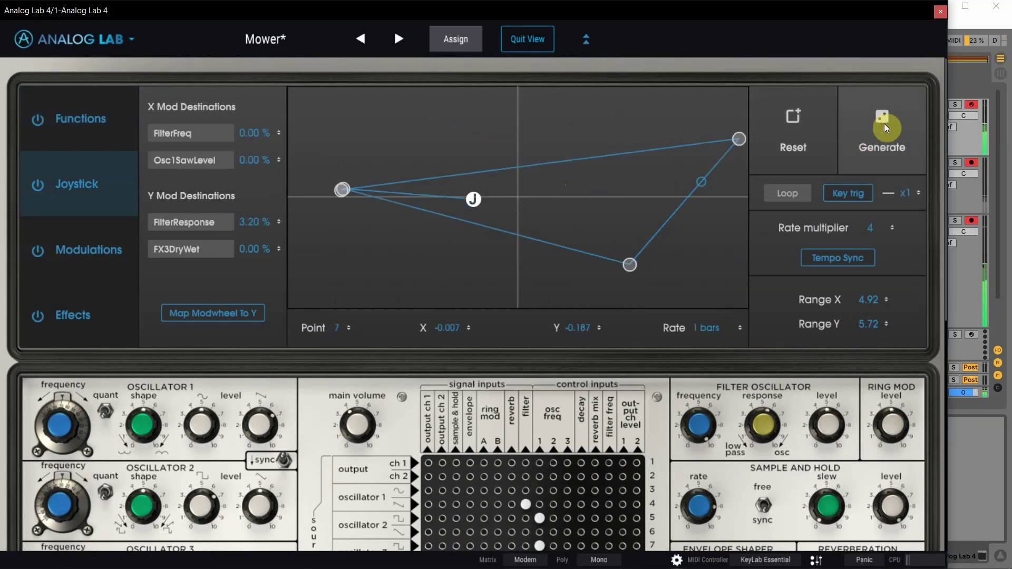
{"action": "left_click", "coordinate": [884, 123]}
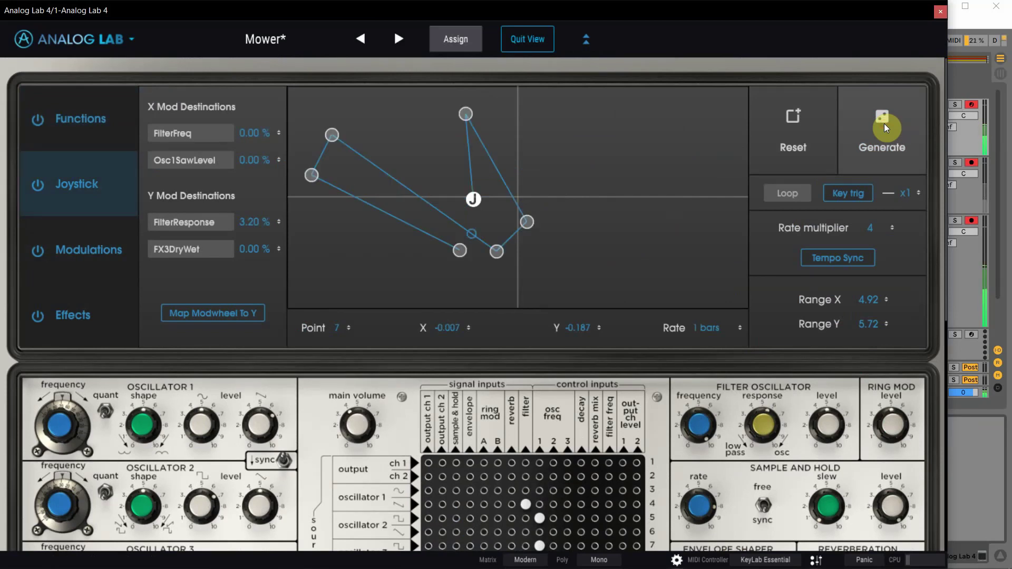
{"action": "left_click", "coordinate": [884, 124]}
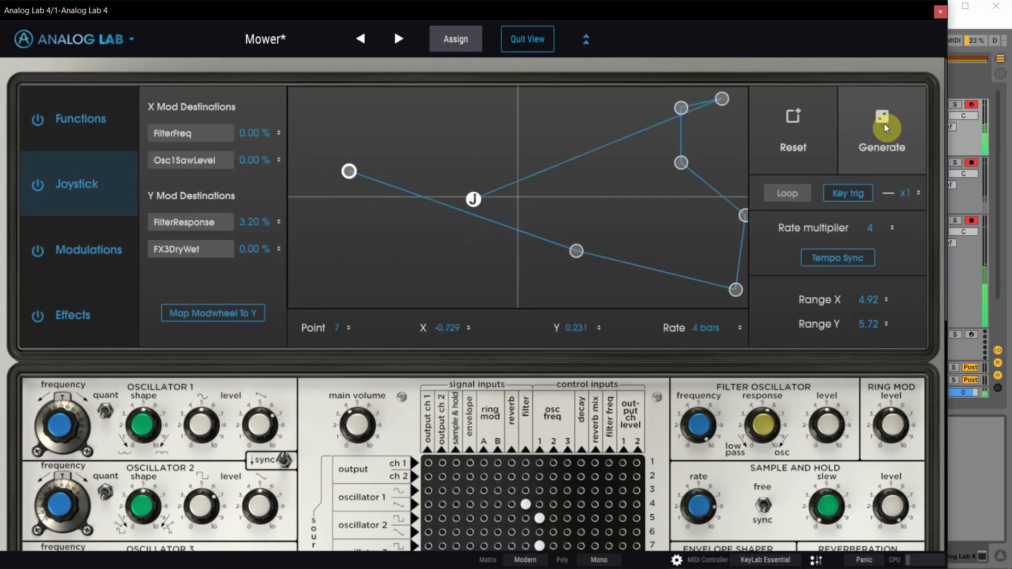
{"action": "left_click", "coordinate": [884, 123]}
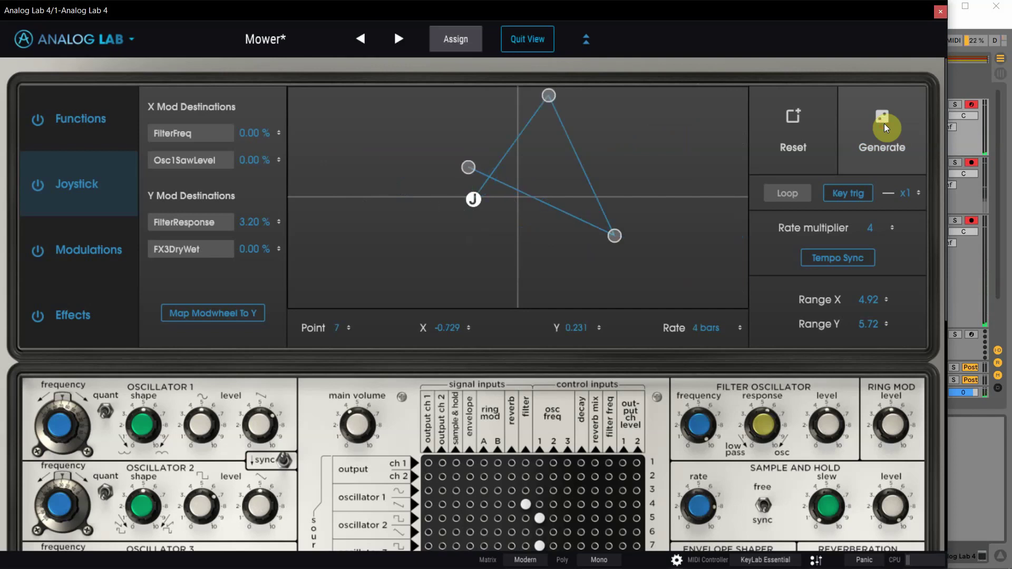
{"action": "left_click", "coordinate": [104, 247]}
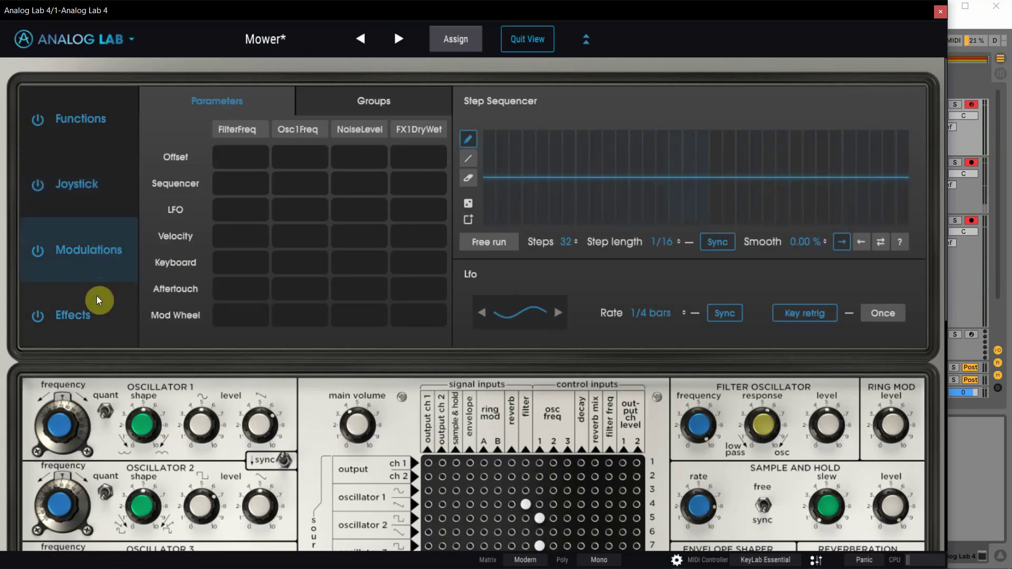
{"action": "left_click", "coordinate": [96, 313]}
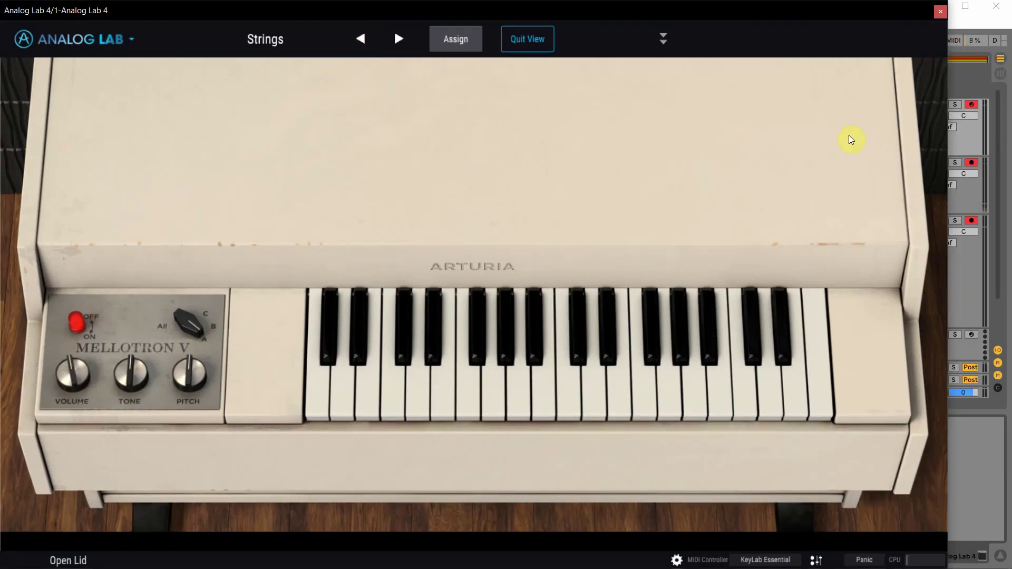
Open the lid of Mellotron V in the Strings preset and turn the track selector to All and back to B.
{"action": "left_click", "coordinate": [662, 40]}
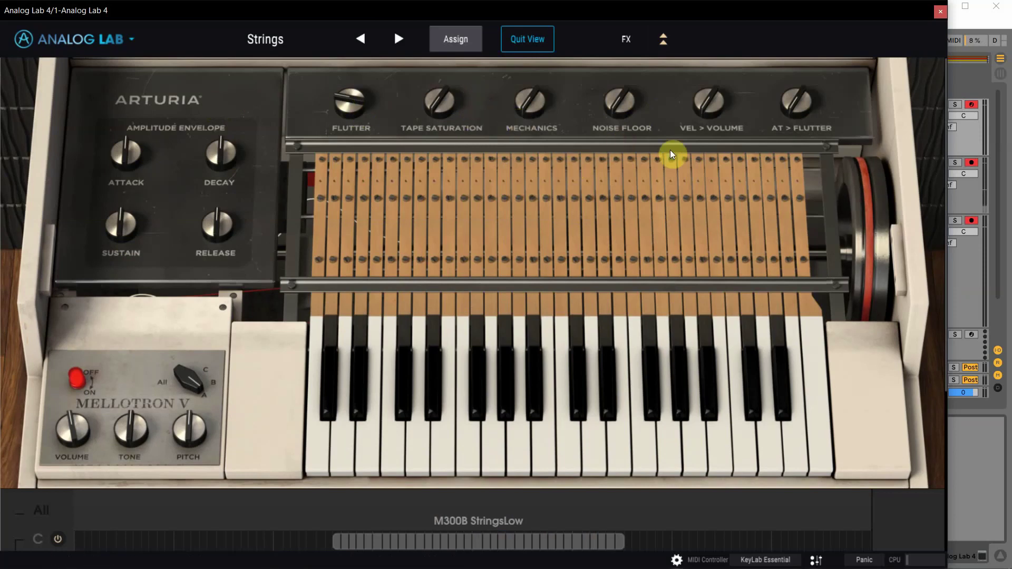
{"action": "scroll", "coordinate": [669, 149], "scroll_direction": "down", "scroll_amount": 5}
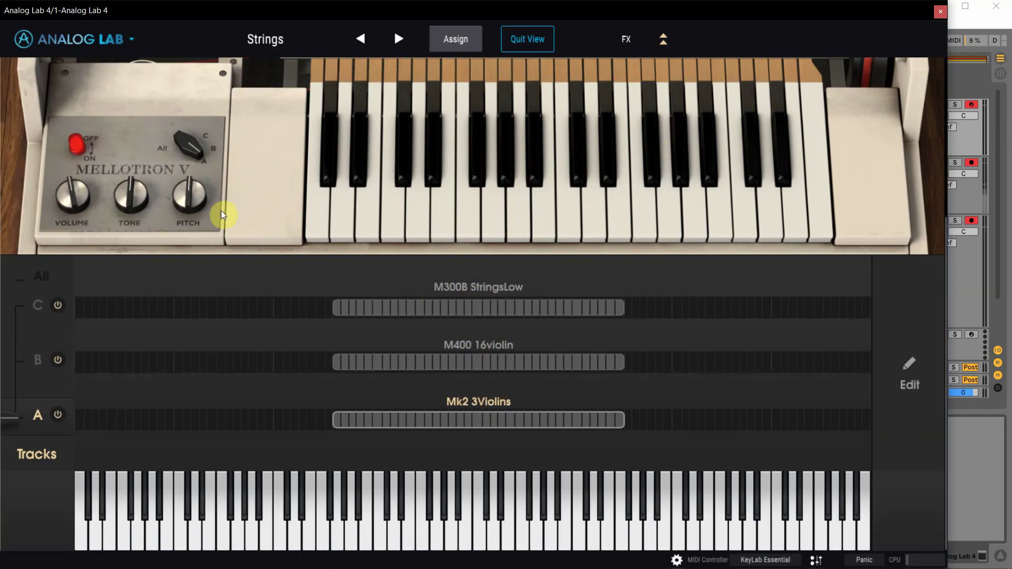
{"action": "mouse_move", "coordinate": [192, 143]}
{"action": "mouse_move", "coordinate": [191, 144]}
{"action": "left_mouse_down"}
{"action": "mouse_move", "coordinate": [191, 42]}
{"action": "mouse_move", "coordinate": [194, 144]}
{"action": "left_mouse_up"}
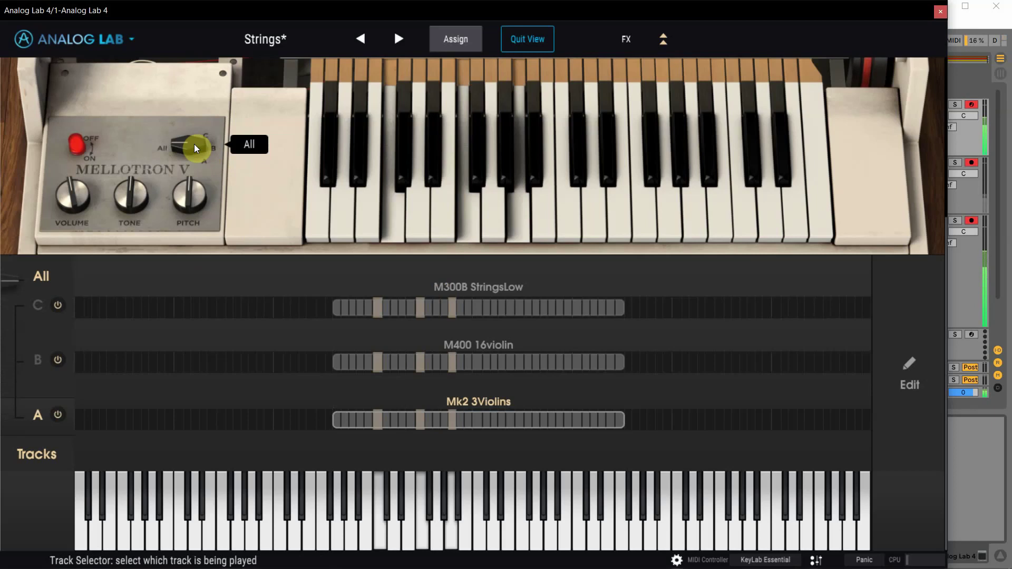
{"action": "left_click_drag", "start_coordinate": [194, 144], "coordinate": [194, 132]}
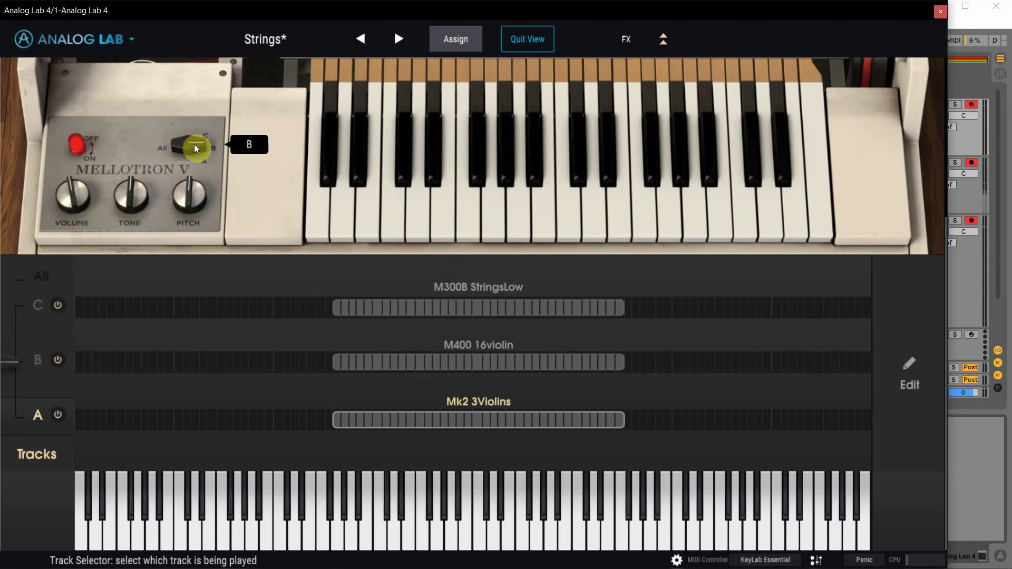
Browse the factory samples for track C without loading one, and inspect that track's sample edit view.
{"action": "left_click", "coordinate": [479, 306]}
{"action": "left_click", "coordinate": [479, 308]}
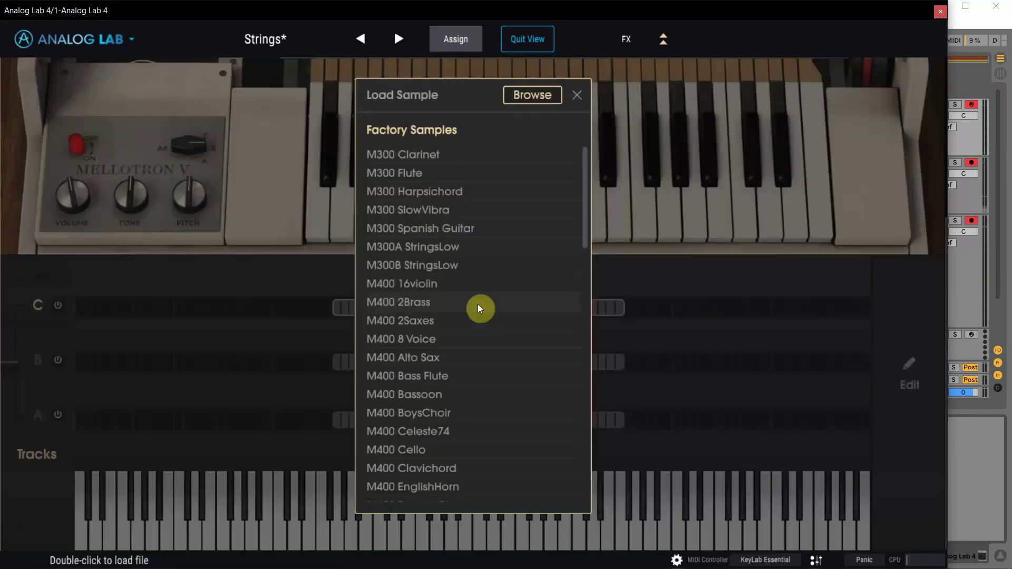
{"action": "scroll", "coordinate": [479, 308], "scroll_direction": "down", "scroll_amount": 12}
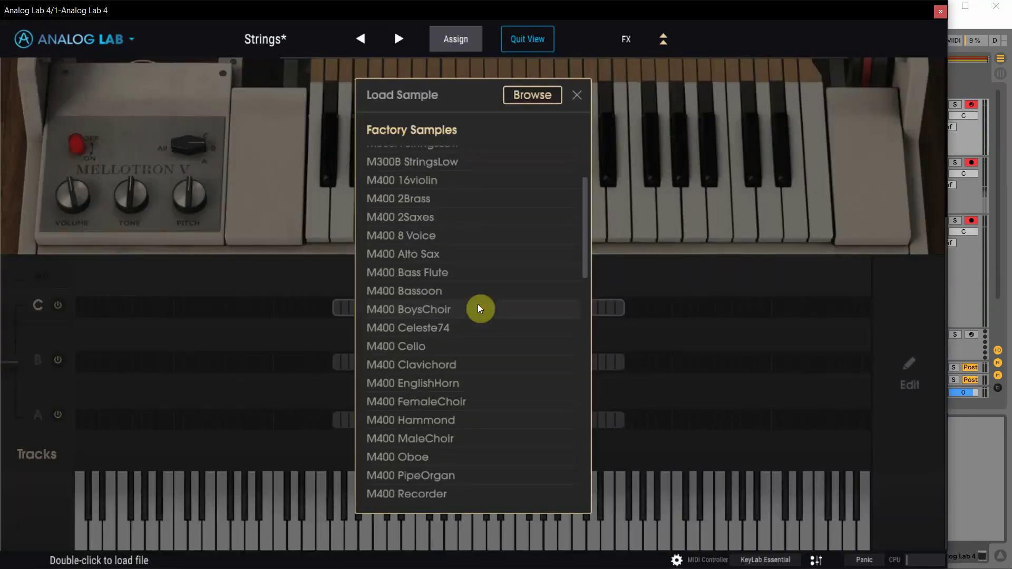
{"action": "scroll", "coordinate": [477, 308], "scroll_direction": "down", "scroll_amount": 4}
{"action": "scroll", "coordinate": [477, 308], "scroll_direction": "up", "scroll_amount": 16}
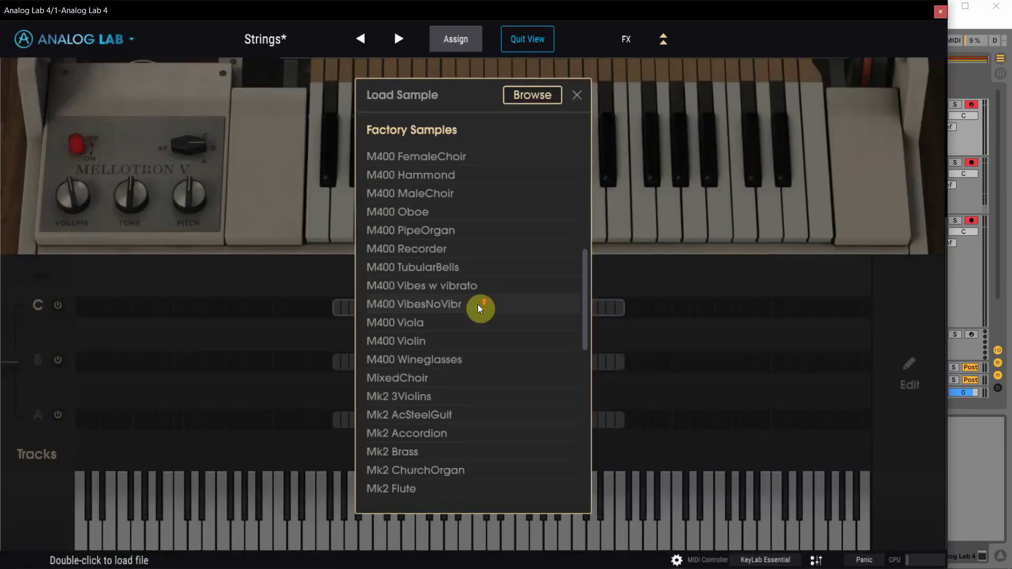
{"action": "left_click", "coordinate": [577, 99]}
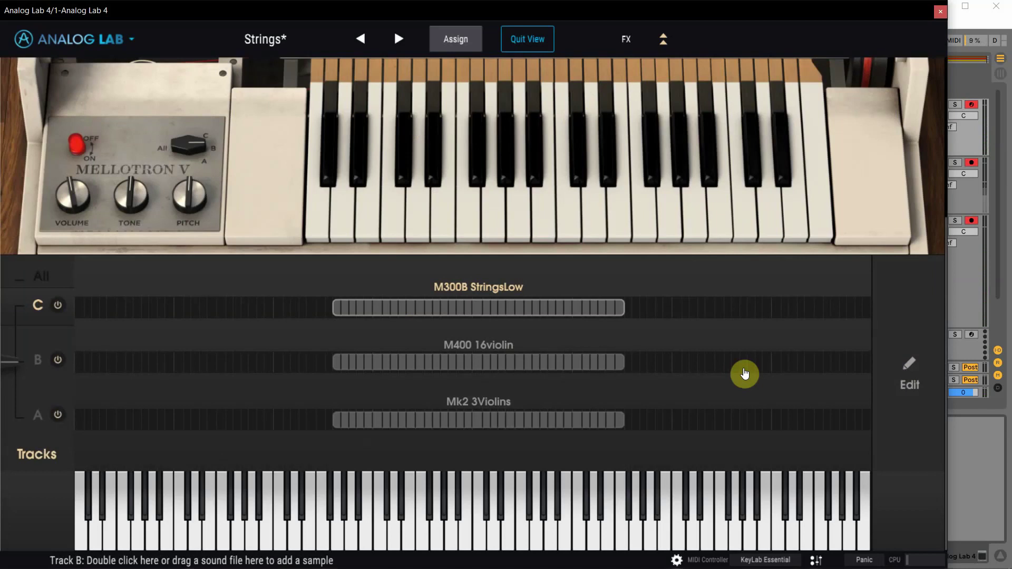
{"action": "left_click", "coordinate": [886, 369]}
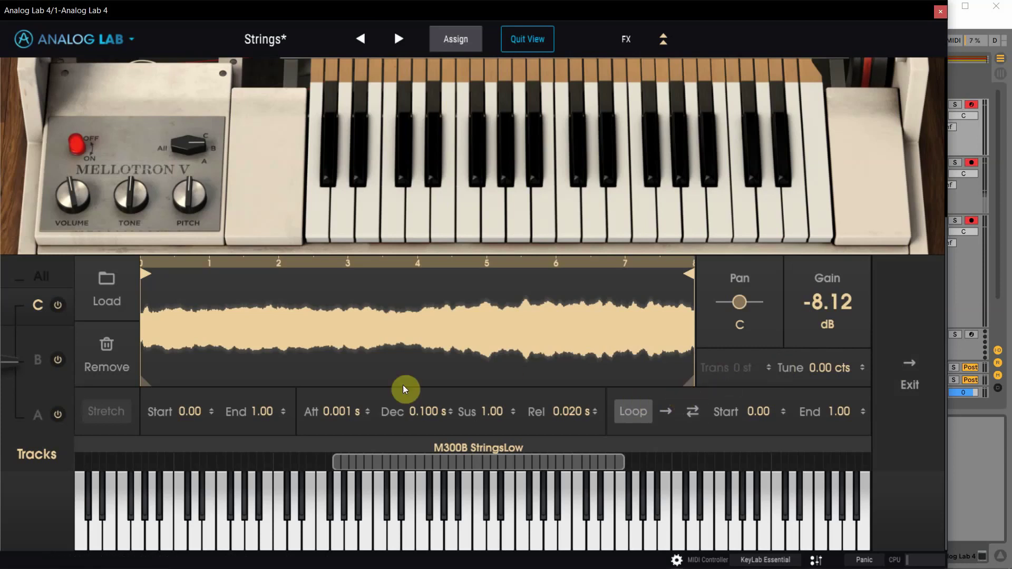
{"action": "left_click", "coordinate": [932, 378]}
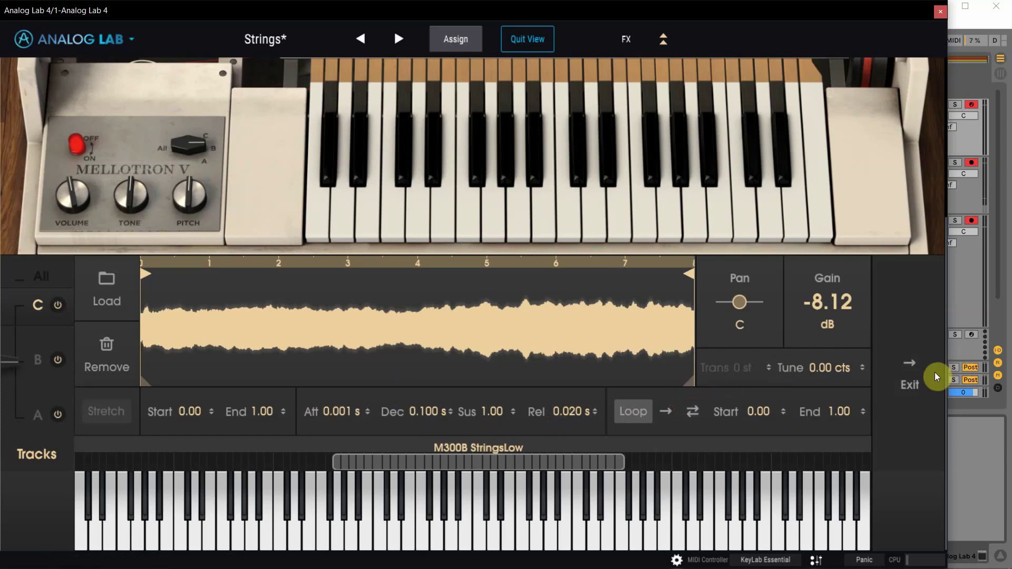
Shift the key range of M300B StringsLow lower and those of M400 16violin and Mk2 3Violins higher on the keyboard.
{"action": "left_click_drag", "start_coordinate": [435, 309], "coordinate": [246, 309]}
{"action": "left_click_drag", "start_coordinate": [456, 348], "coordinate": [653, 377]}
{"action": "left_click_drag", "start_coordinate": [523, 423], "coordinate": [723, 429]}
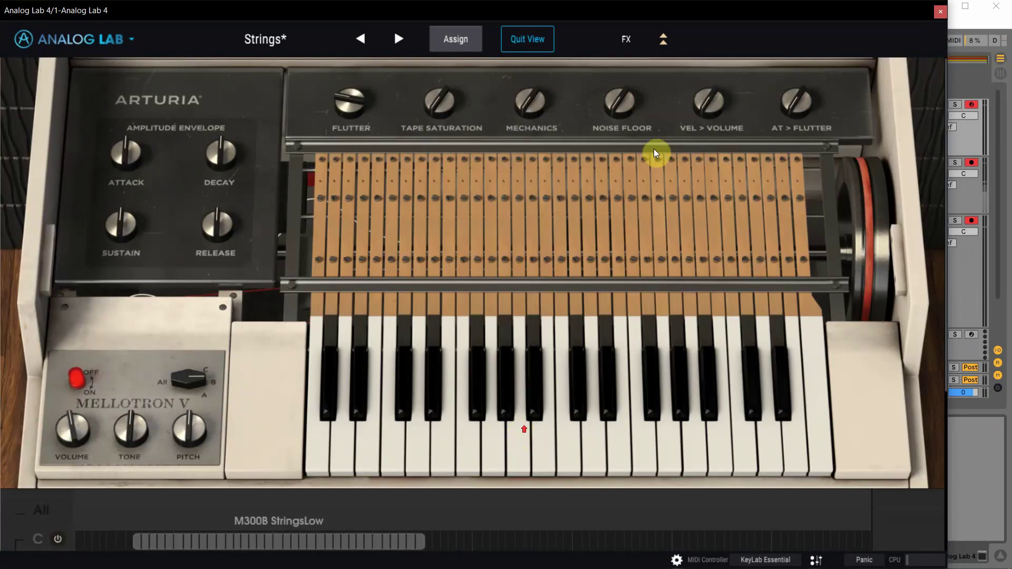
Show the Mellotron effects and set fx 1 to Equalizer and fx 2 to Distortion.
{"action": "left_click", "coordinate": [624, 46]}
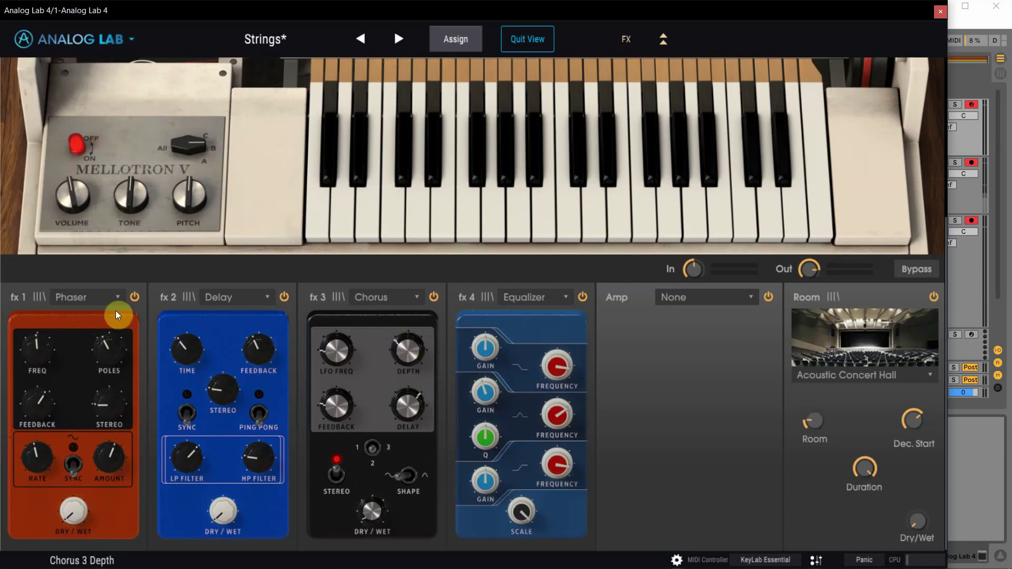
{"action": "left_click", "coordinate": [73, 301]}
{"action": "left_click", "coordinate": [65, 466]}
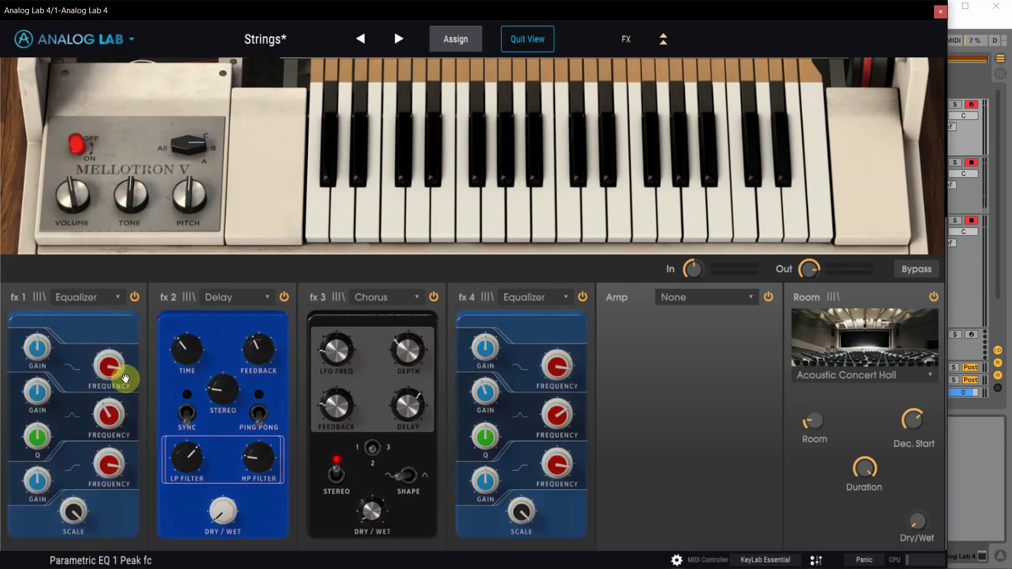
{"action": "left_click", "coordinate": [208, 299]}
{"action": "left_click", "coordinate": [241, 422]}
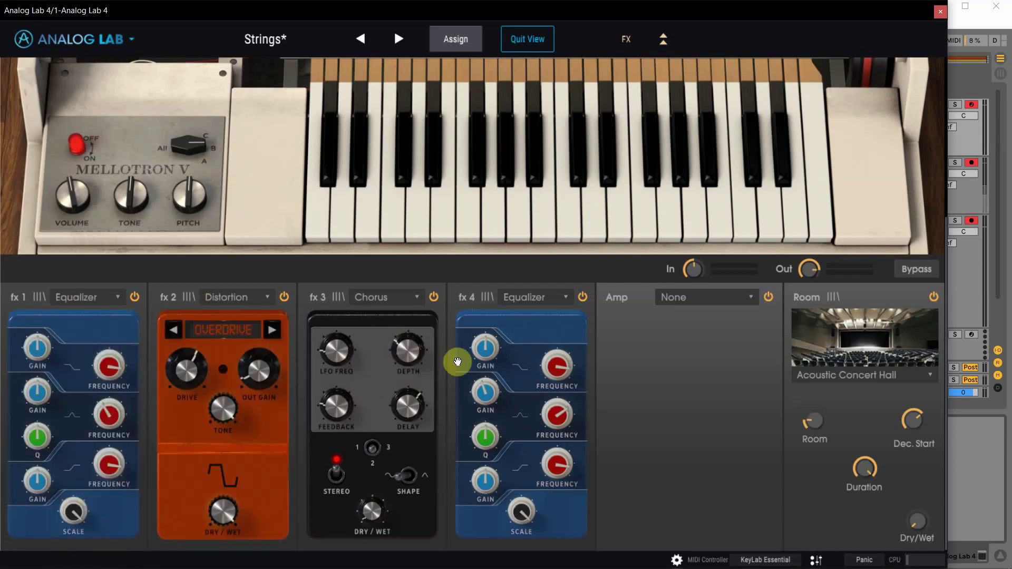
Set the amp to Twin Amp and try the Small Piano Room and Sweet Plate room reverbs.
{"action": "left_click", "coordinate": [732, 295]}
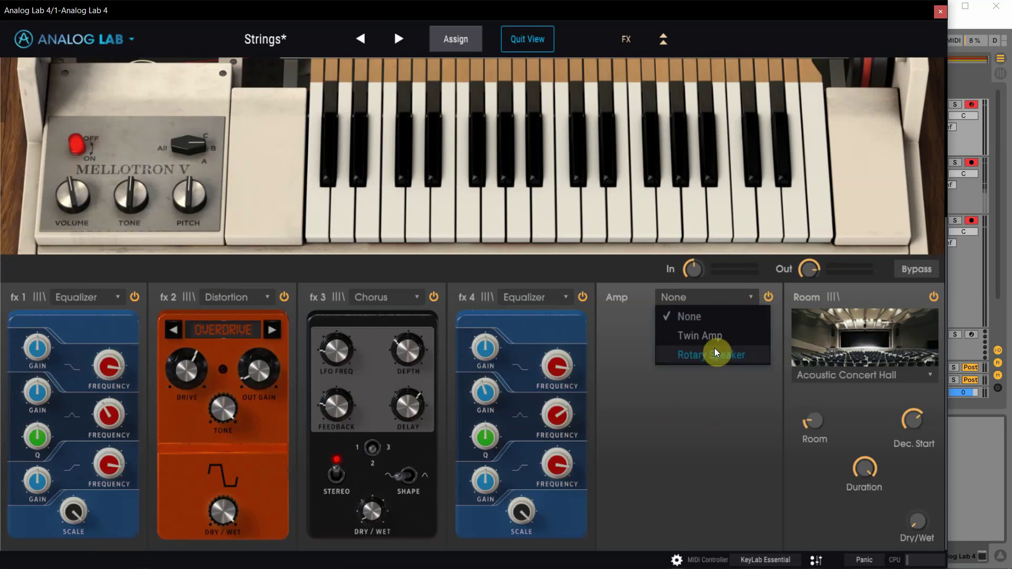
{"action": "left_click", "coordinate": [717, 338]}
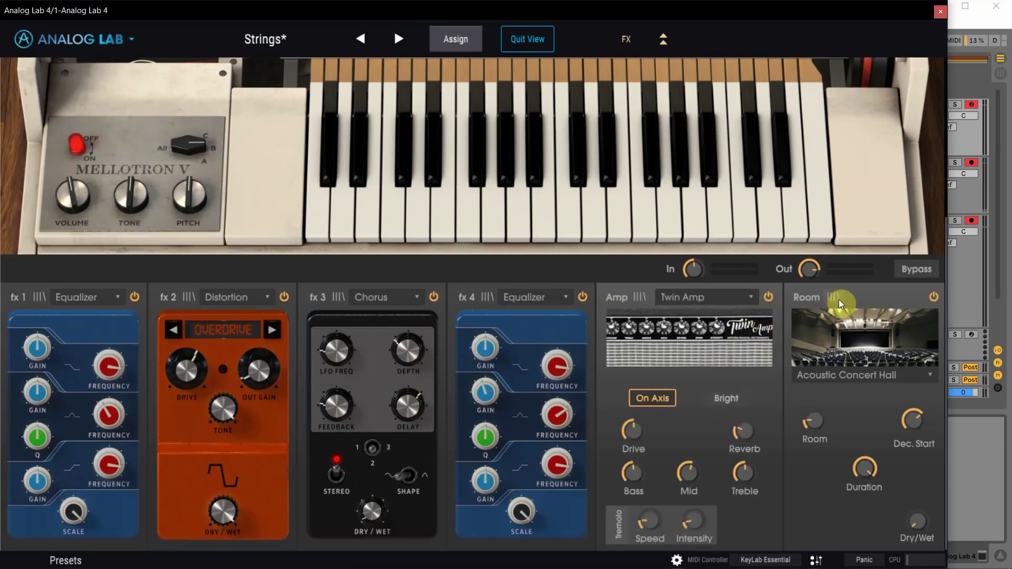
{"action": "left_click", "coordinate": [890, 377]}
{"action": "left_click", "coordinate": [878, 318]}
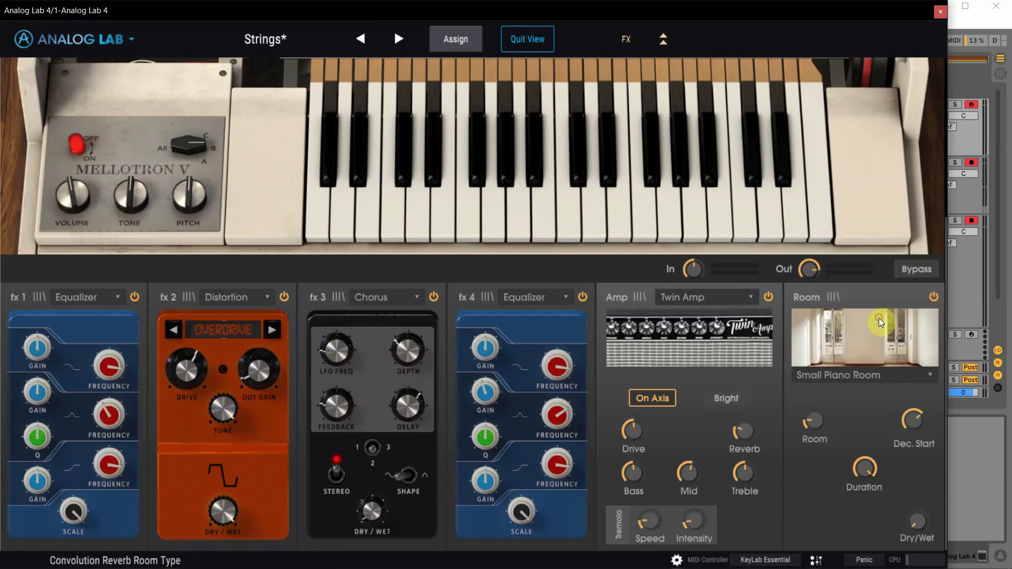
{"action": "left_click", "coordinate": [859, 371]}
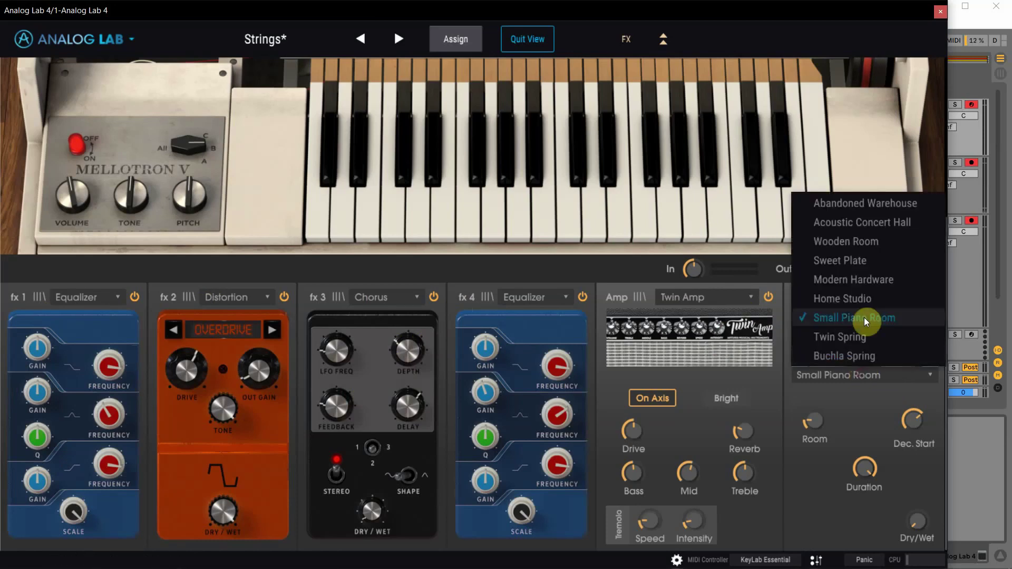
{"action": "left_click", "coordinate": [858, 261]}
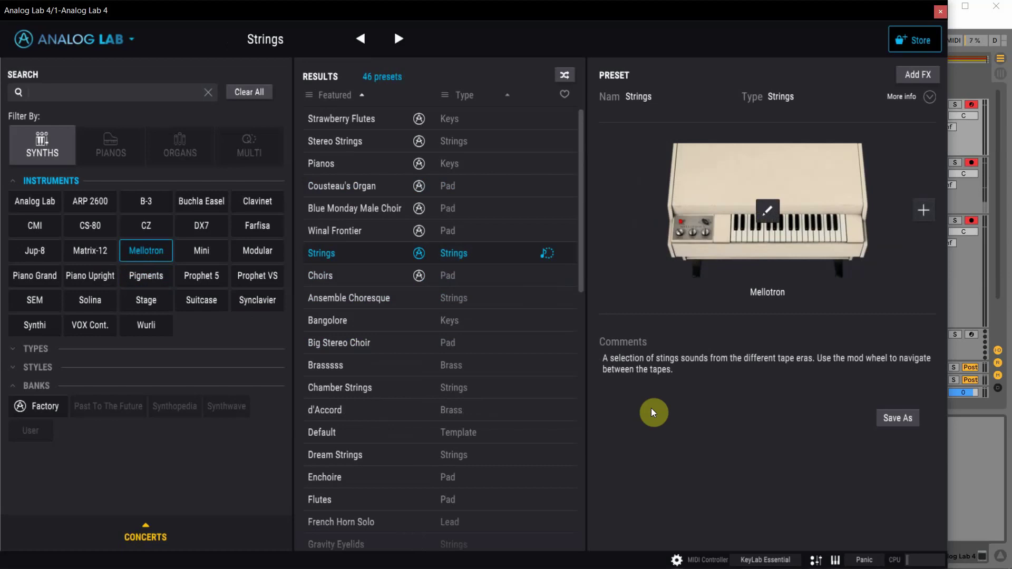
Filter the presets to the Pigments instrument and audition Stabby Chubby and S&H Melody Maker.
{"action": "left_click", "coordinate": [148, 279]}
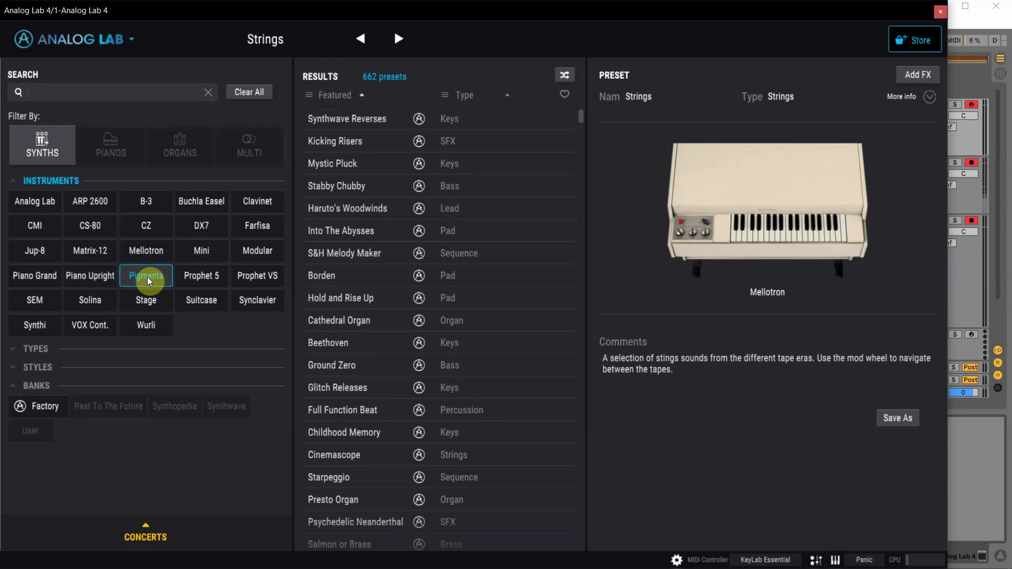
{"action": "left_click", "coordinate": [328, 187]}
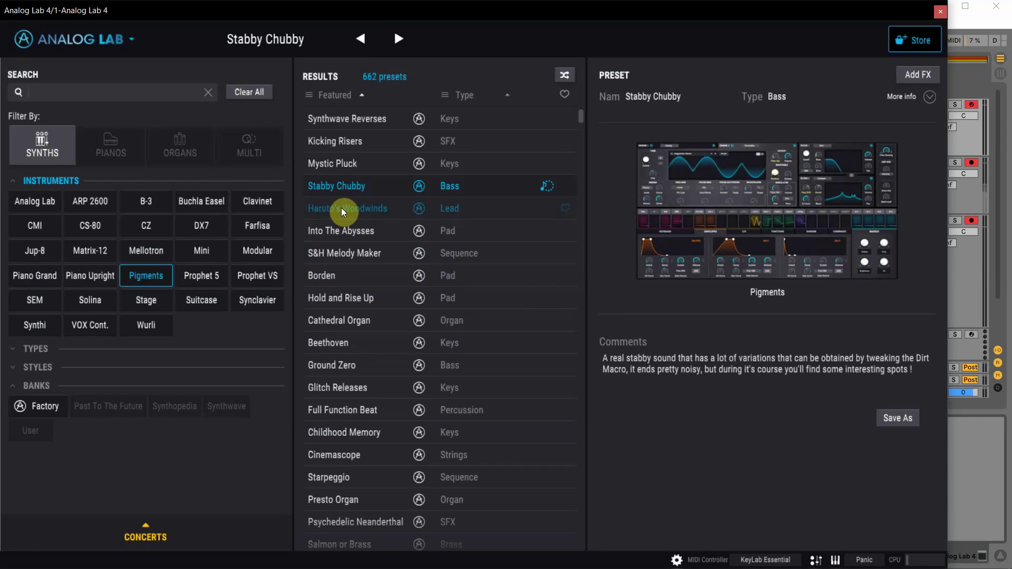
{"action": "left_click", "coordinate": [347, 253]}
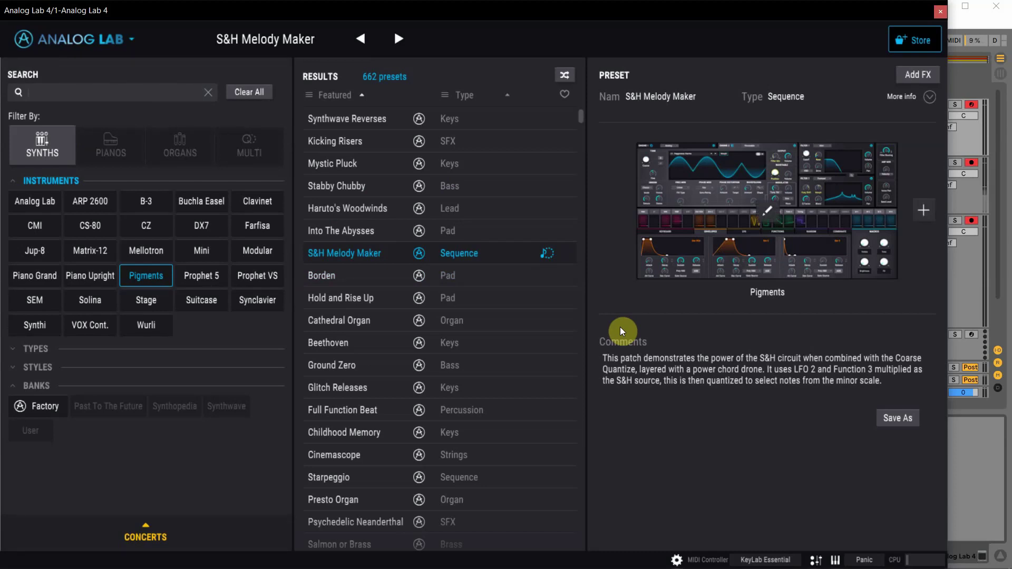
Put the Demo Concert on stage and select Intro (Mini) from Song 3 - Analog dreams.
{"action": "left_click", "coordinate": [150, 533]}
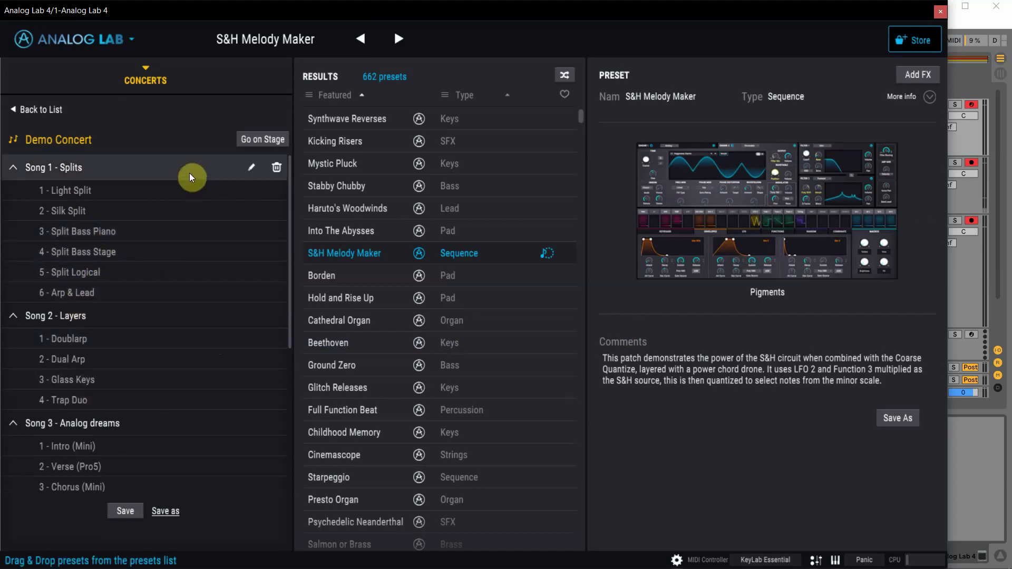
{"action": "left_click", "coordinate": [259, 136]}
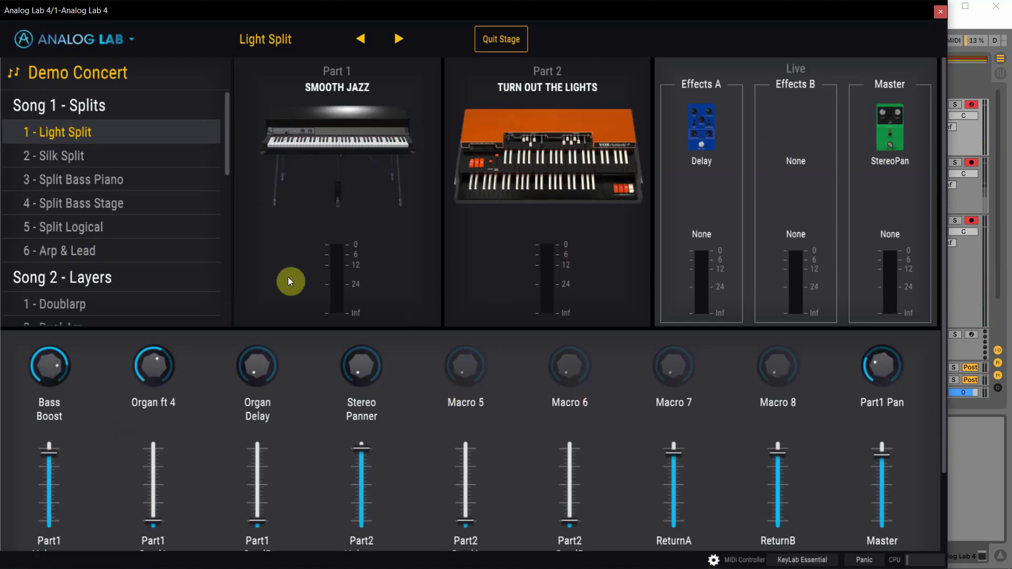
{"action": "scroll", "coordinate": [156, 242], "scroll_direction": "down", "scroll_amount": 5}
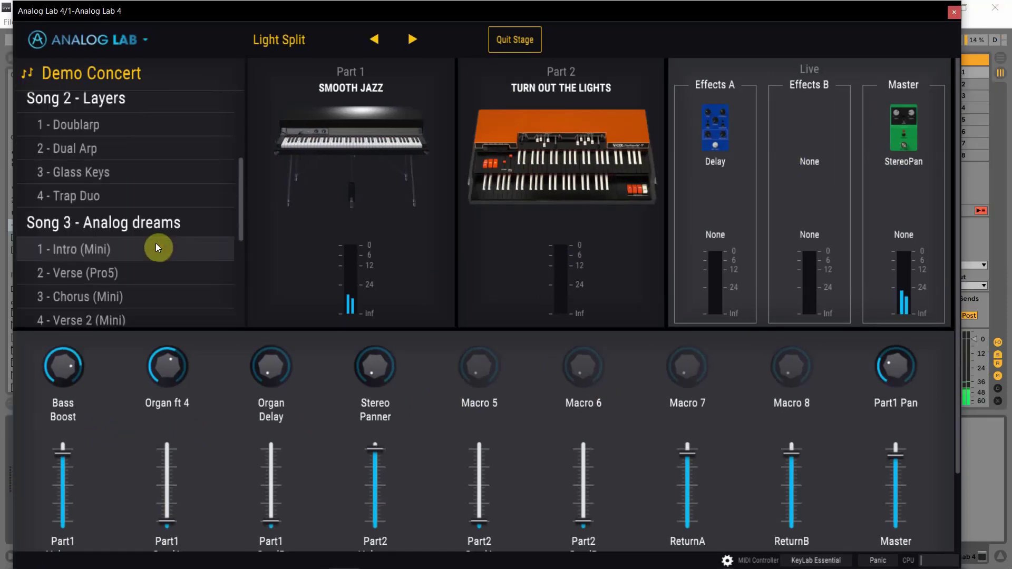
{"action": "left_click", "coordinate": [153, 248]}
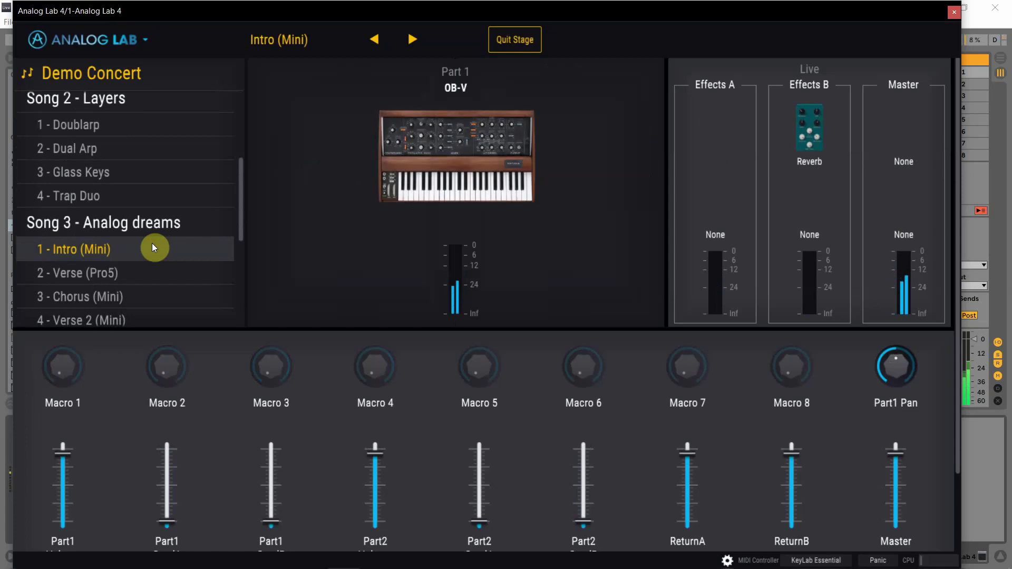